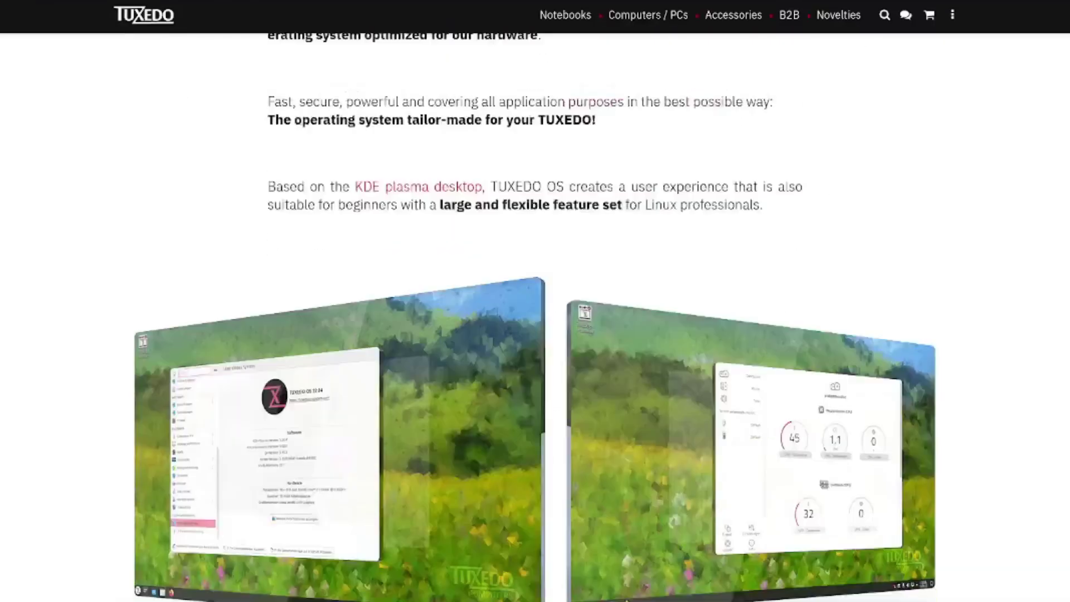
{"action": "scroll", "coordinate": [535, 334], "scroll_direction": "down", "scroll_amount": 10}
{"action": "scroll", "coordinate": [535, 334], "scroll_direction": "down", "scroll_amount": 5}
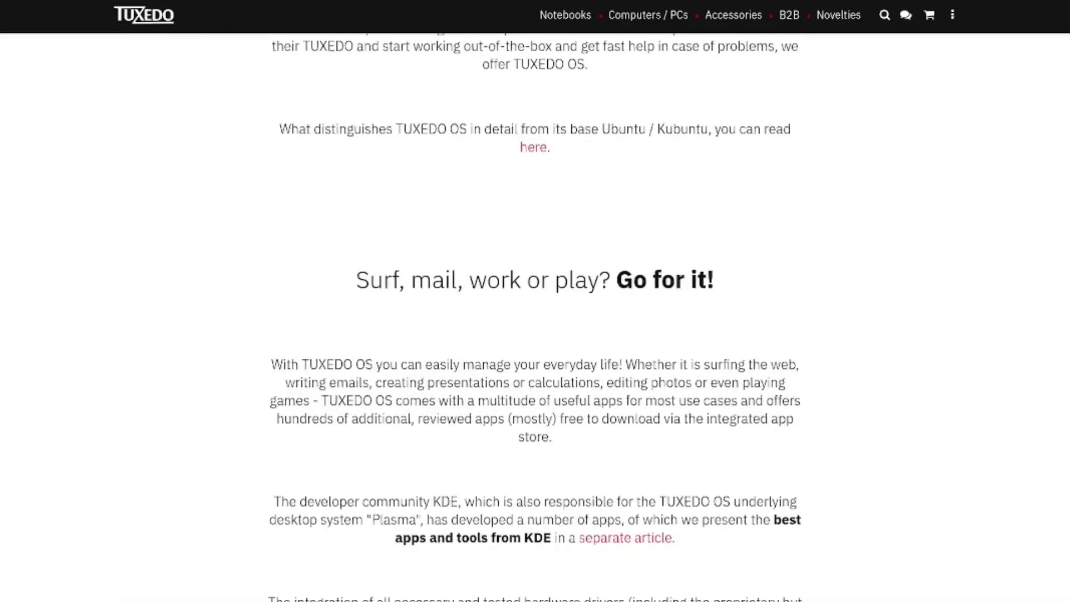
{"action": "scroll", "coordinate": [536, 334], "scroll_direction": "down", "scroll_amount": 5}
{"action": "scroll", "coordinate": [535, 334], "scroll_direction": "down", "scroll_amount": 5}
{"action": "scroll", "coordinate": [535, 335], "scroll_direction": "down", "scroll_amount": 5}
{"action": "scroll", "coordinate": [535, 334], "scroll_direction": "down", "scroll_amount": 5}
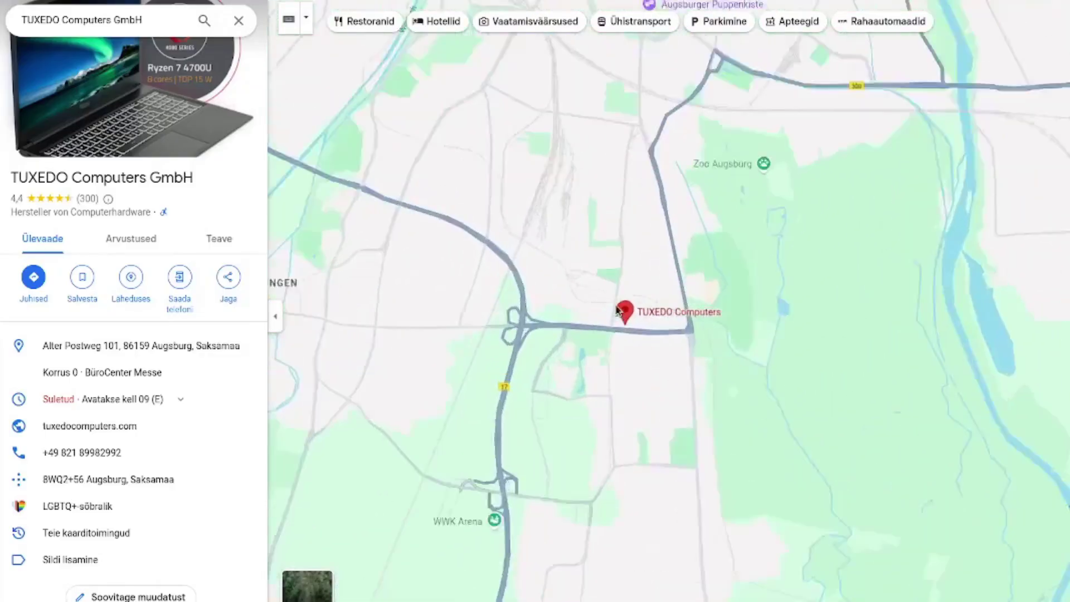
{"action": "scroll", "coordinate": [618, 311], "scroll_direction": "up", "scroll_amount": 3}
{"action": "scroll", "coordinate": [661, 334], "scroll_direction": "up", "scroll_amount": 3}
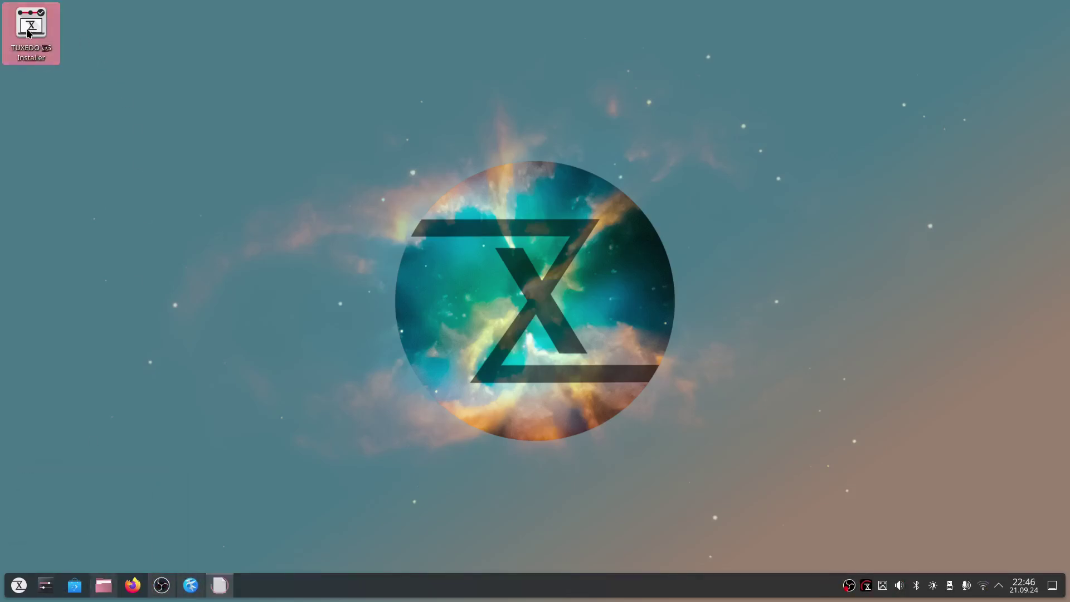
Launch the TUXEDO OS installer, choose standard installation without encryption, and pass the welcome page.
{"action": "double_click", "coordinate": [29, 31]}
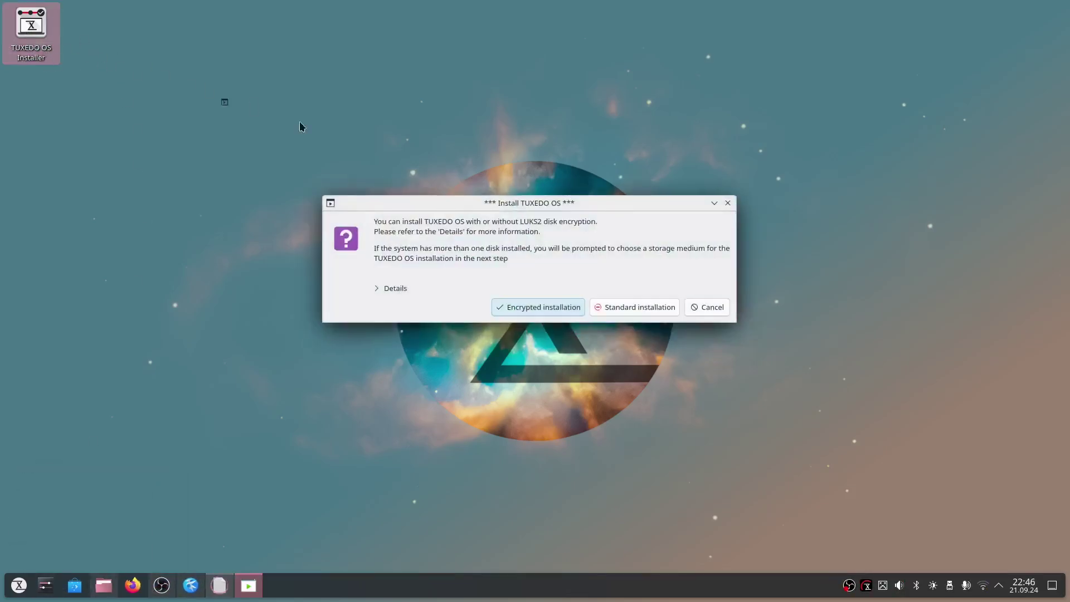
{"action": "left_click", "coordinate": [639, 306]}
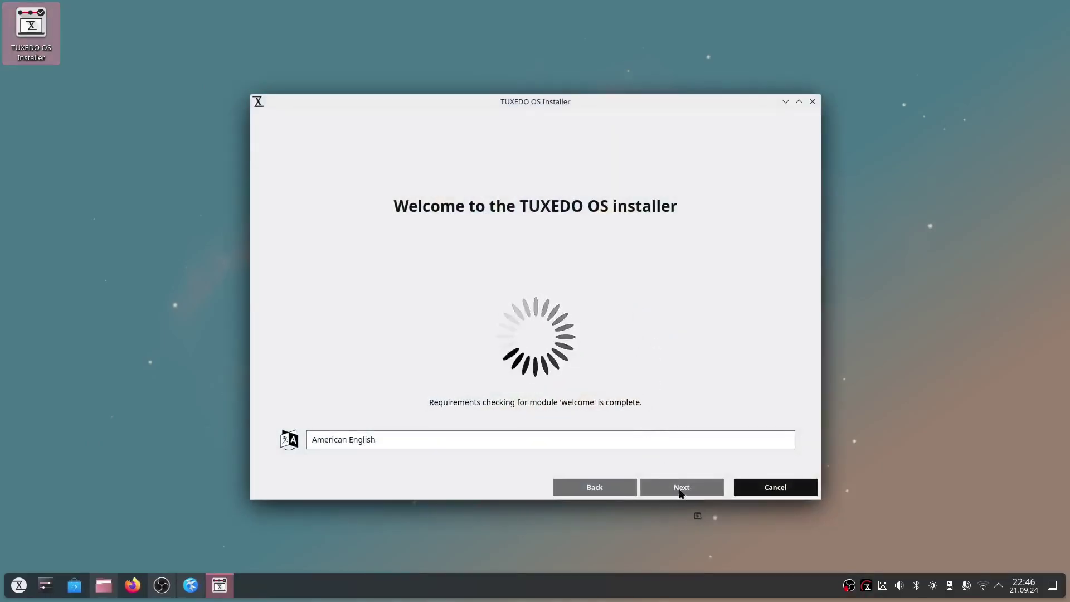
{"action": "left_click", "coordinate": [681, 487]}
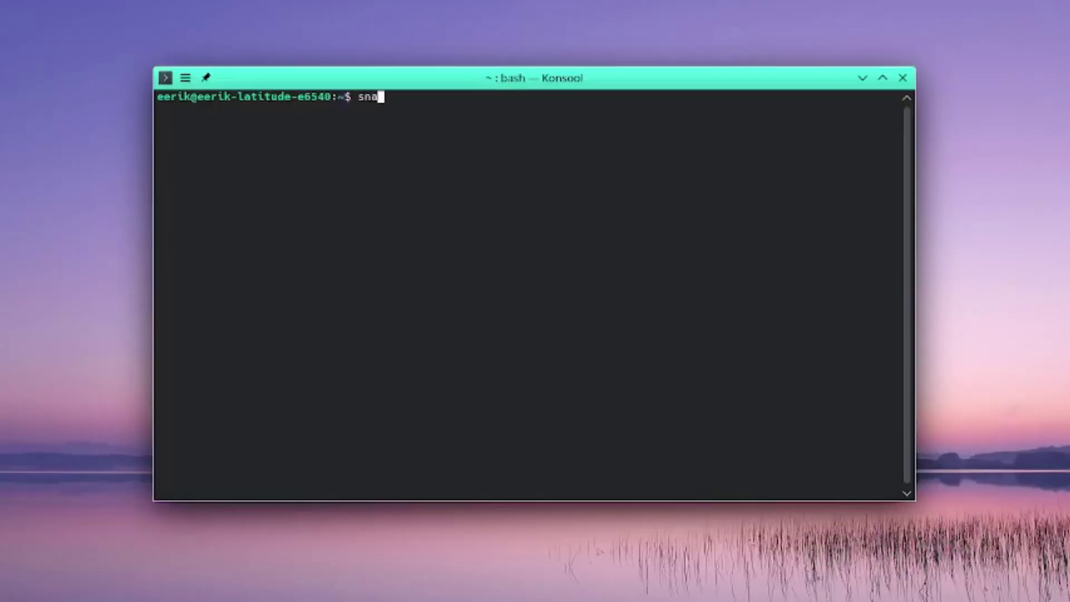
{"action": "type", "text": "p"}
Run 'snap' in Konsole to confirm the command is not found.
{"action": "key", "text": "Return"}
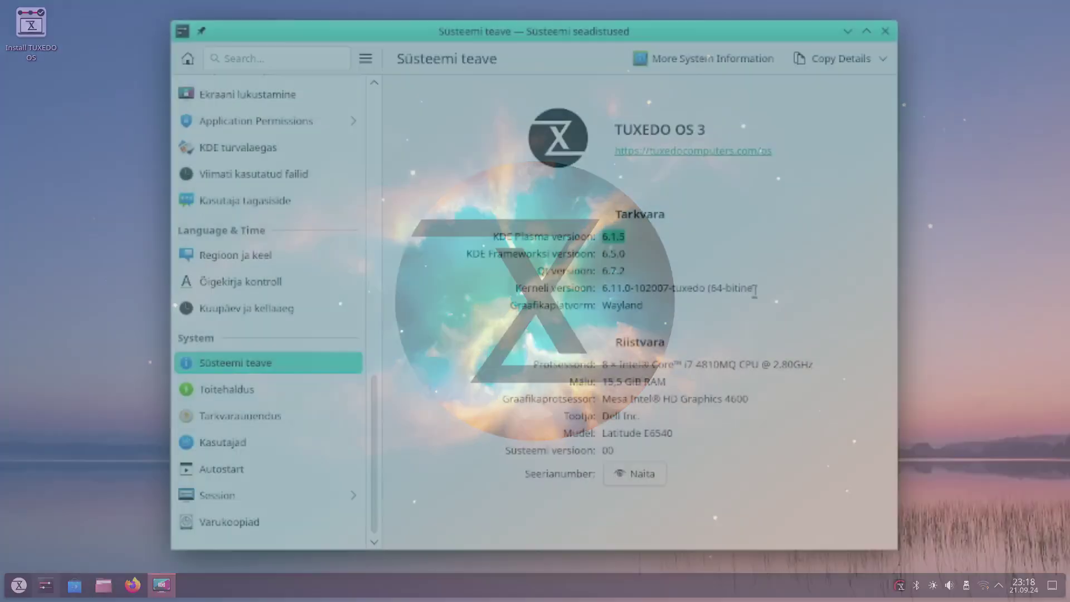
Highlight the kernel version text on the System Settings information page.
{"action": "left_click_drag", "start_coordinate": [755, 288], "coordinate": [604, 288]}
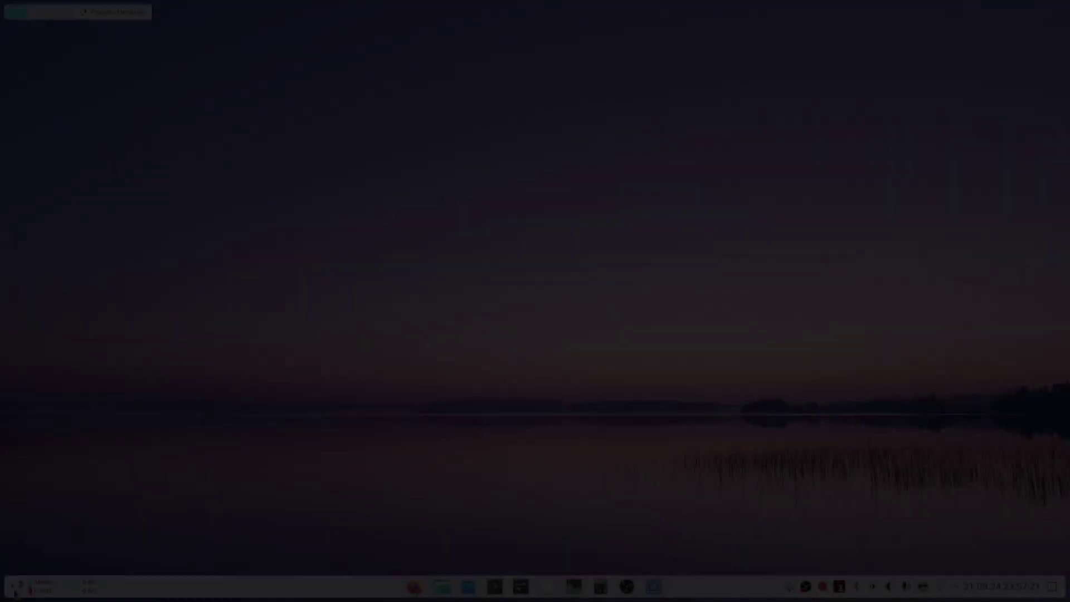
{"action": "mouse_move", "coordinate": [71, 468]}
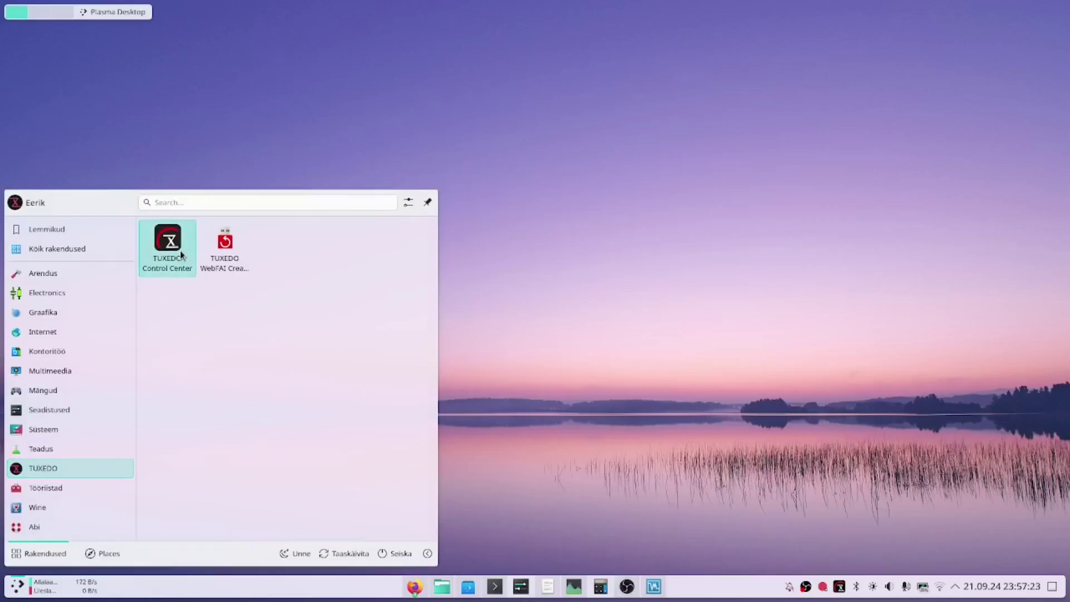
In TUXEDO Control Center, open Powersave extreme's settings, check Aquaris, then show the tray menu.
{"action": "left_click", "coordinate": [168, 247]}
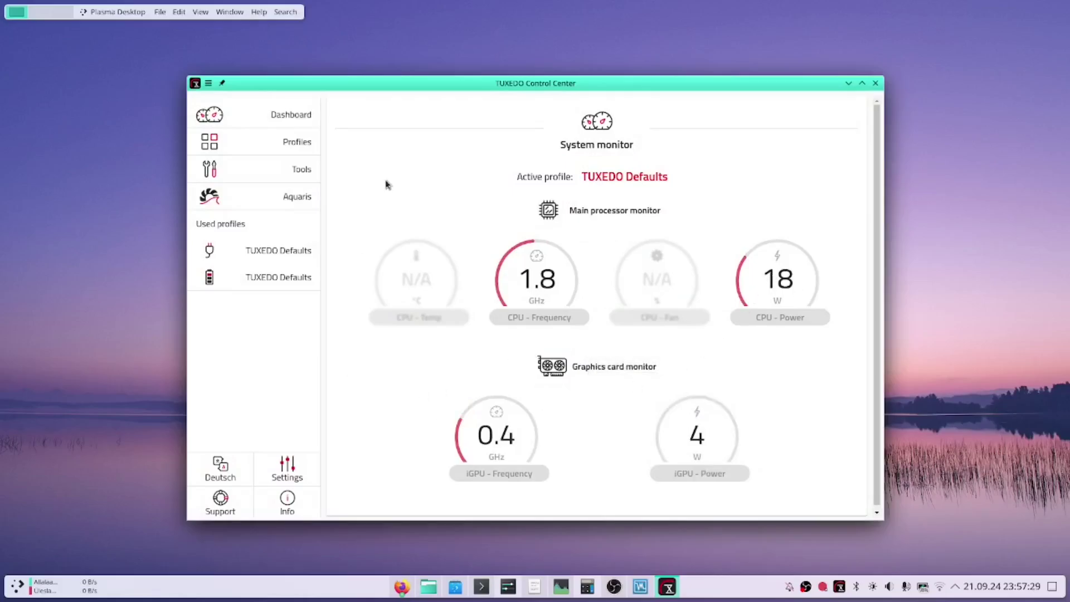
{"action": "left_click", "coordinate": [271, 139]}
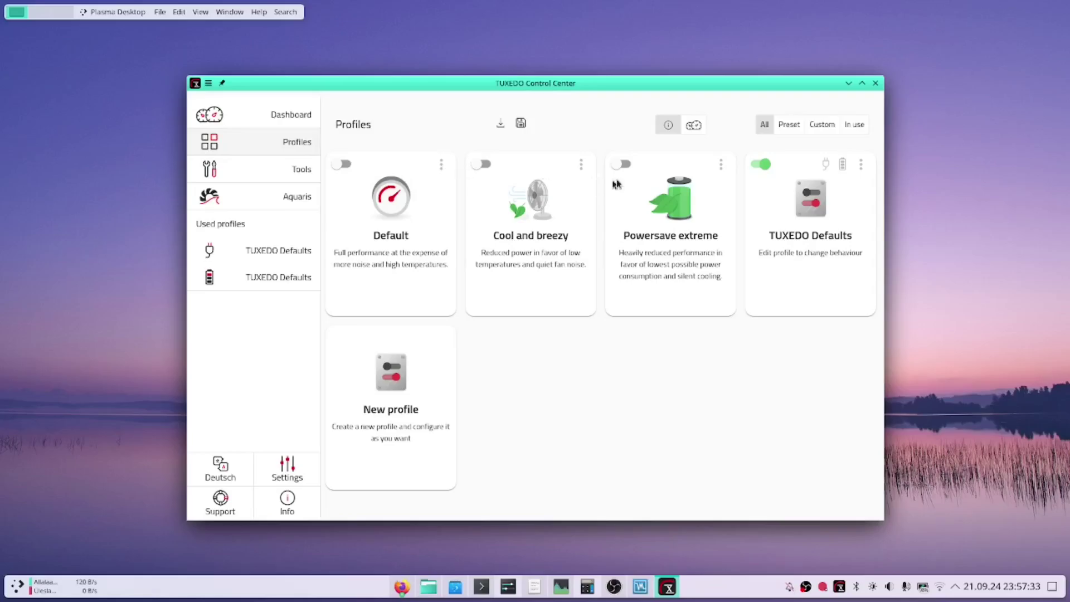
{"action": "left_click", "coordinate": [722, 166]}
{"action": "left_click", "coordinate": [741, 198]}
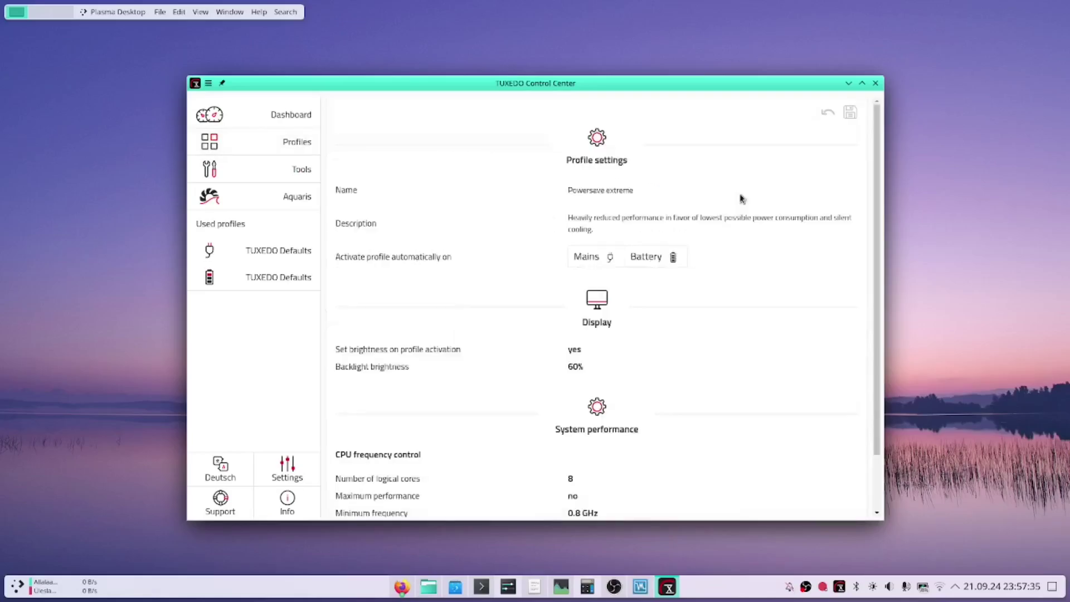
{"action": "scroll", "coordinate": [740, 199], "scroll_direction": "down", "scroll_amount": 1}
{"action": "scroll", "coordinate": [740, 198], "scroll_direction": "up", "scroll_amount": 1}
{"action": "left_click", "coordinate": [289, 197]}
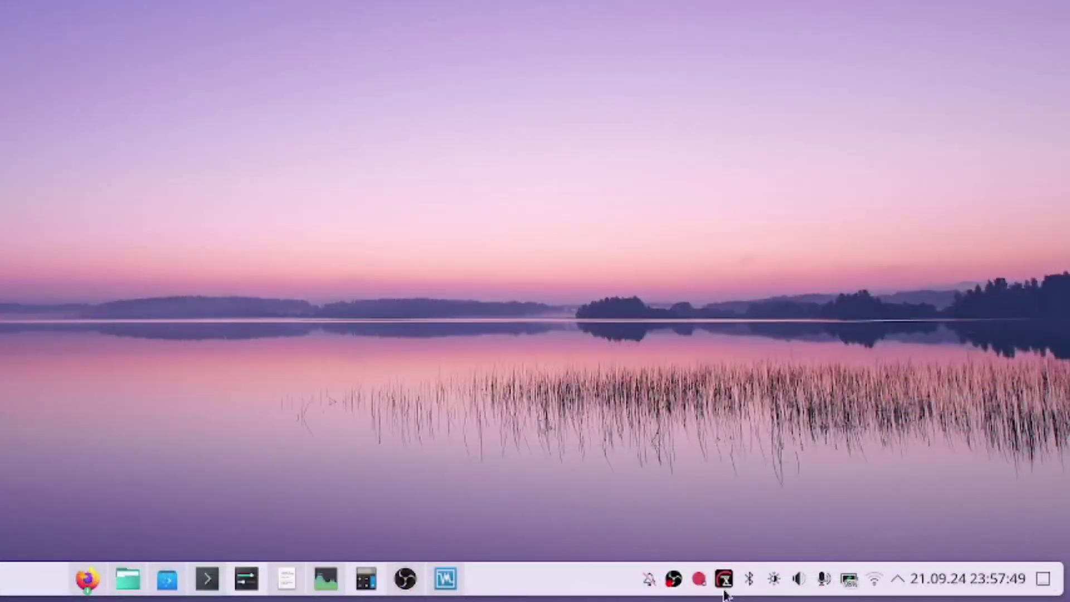
{"action": "right_click", "coordinate": [724, 579]}
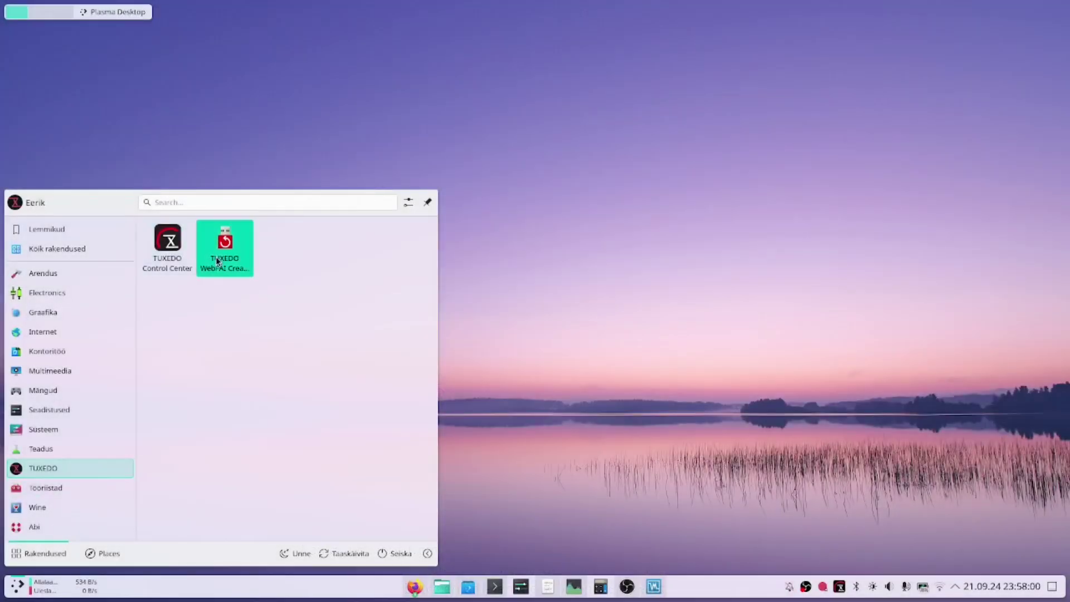
Launch WebFAI Creator, expand the 'Weitere Optionen' flashing sources, and open its settings.
{"action": "left_click", "coordinate": [222, 251]}
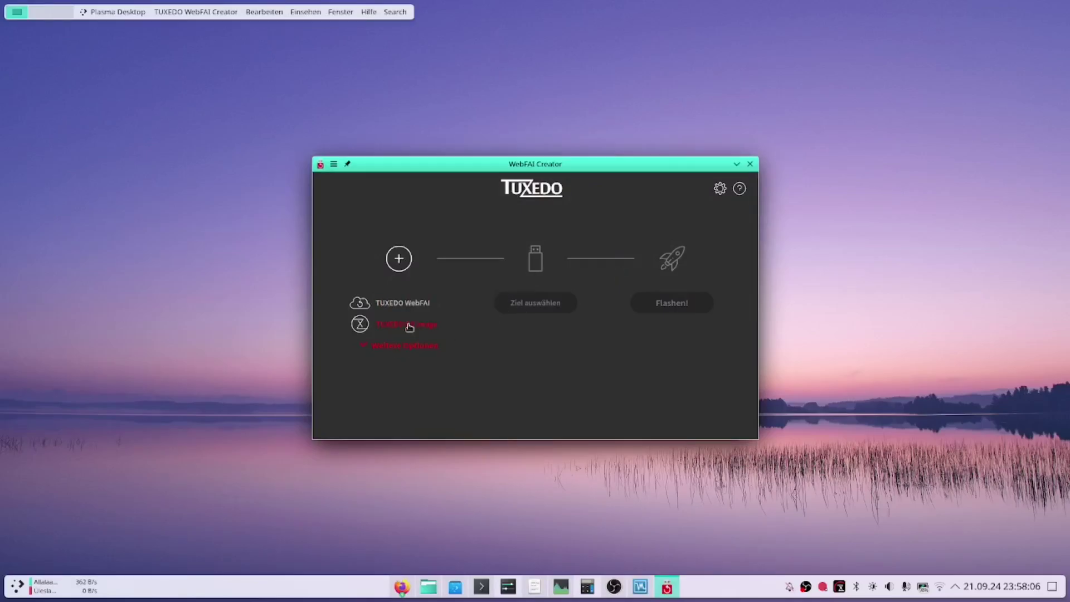
{"action": "left_click", "coordinate": [421, 350]}
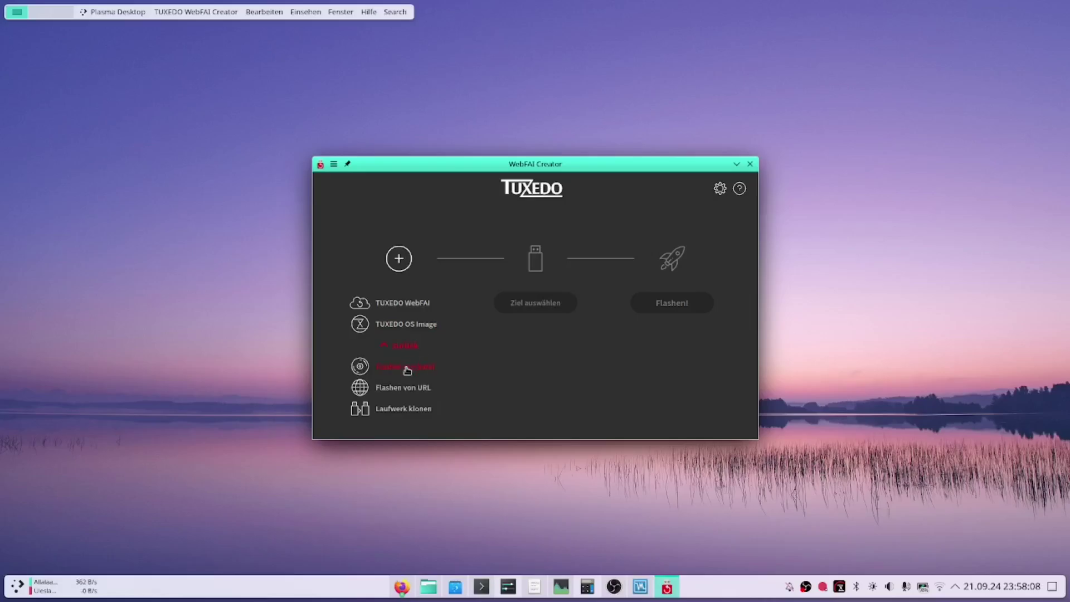
{"action": "left_click", "coordinate": [721, 188]}
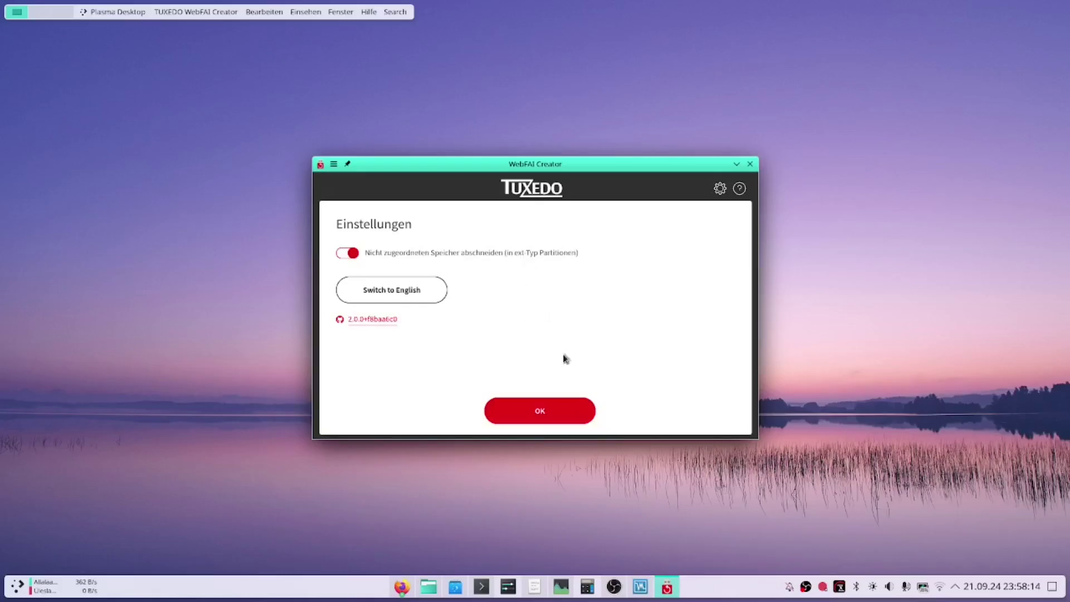
Close WebFAI settings, then highlight the winehq-stable/tuxedo and virtualbox/tuxedo entries in Konsole.
{"action": "left_click", "coordinate": [544, 411]}
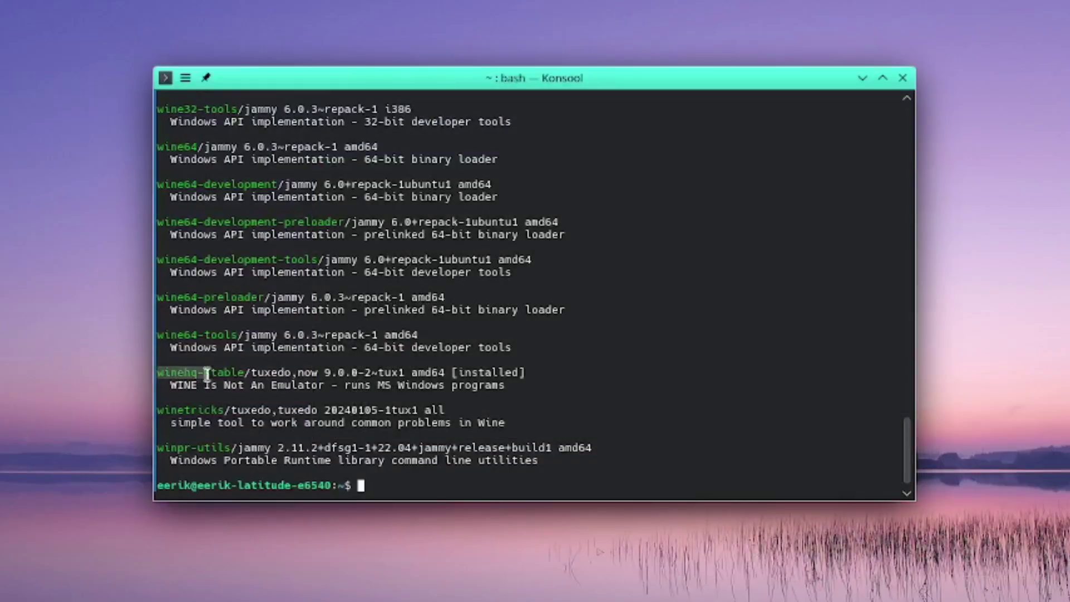
{"action": "left_click_drag", "start_coordinate": [157, 373], "coordinate": [288, 378]}
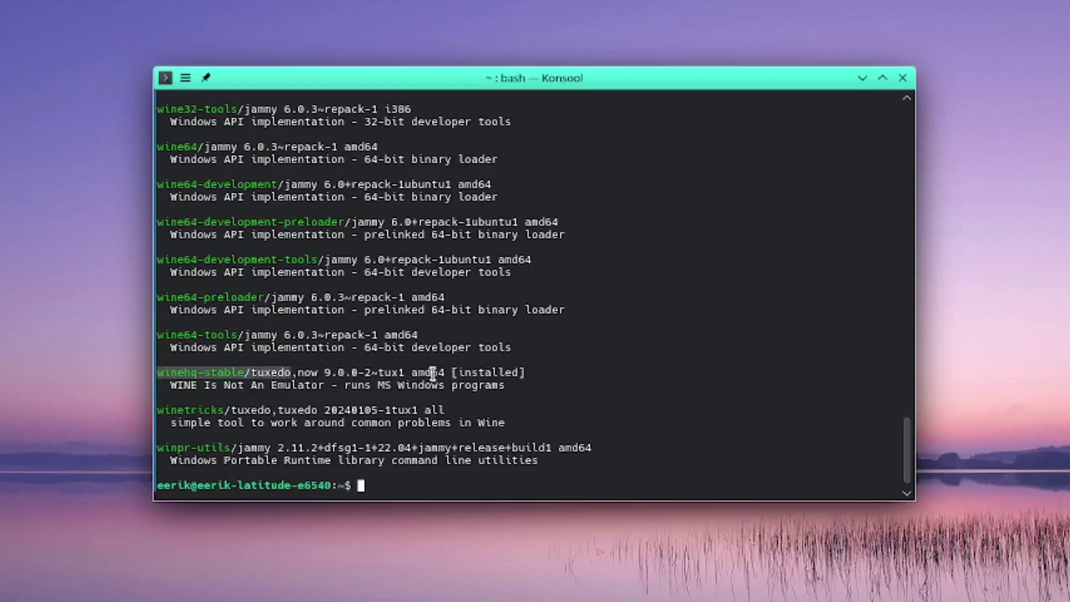
{"action": "left_click", "coordinate": [625, 366]}
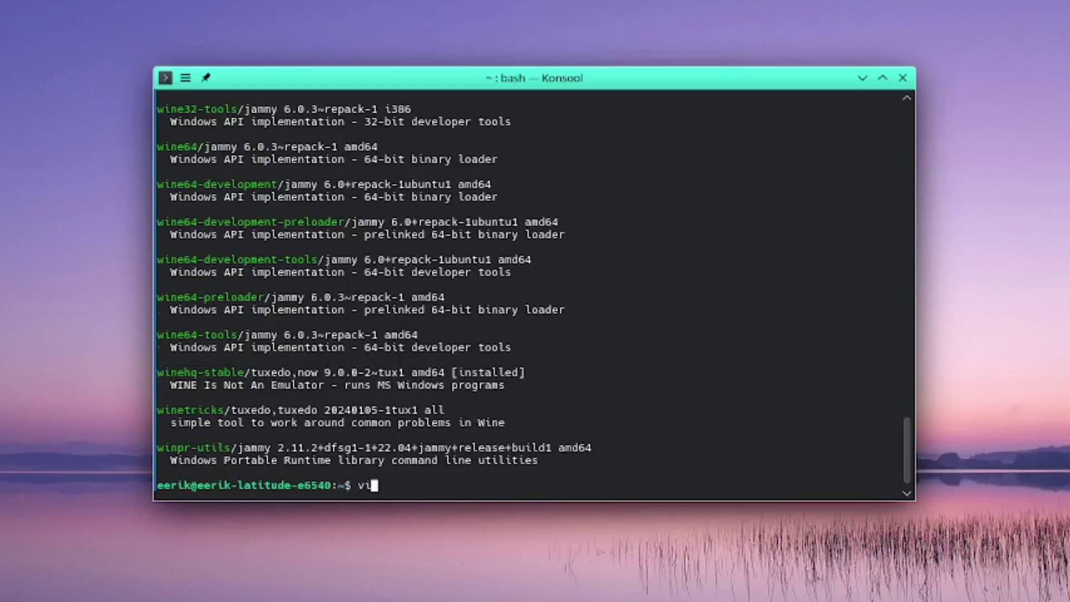
{"action": "scroll", "coordinate": [568, 388], "scroll_direction": "up", "scroll_amount": 5}
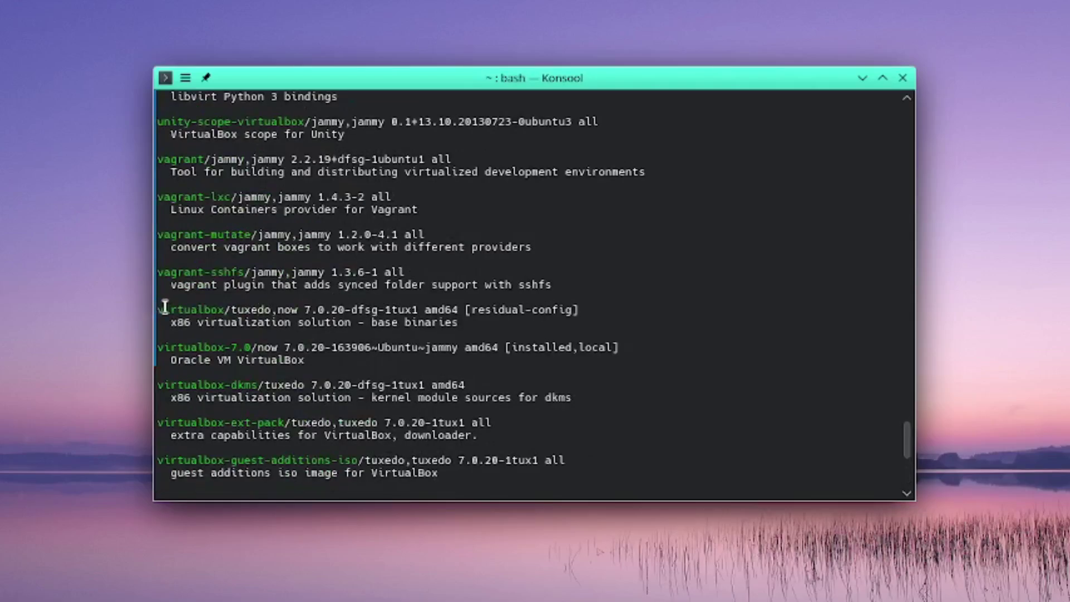
{"action": "left_click_drag", "start_coordinate": [159, 310], "coordinate": [374, 311]}
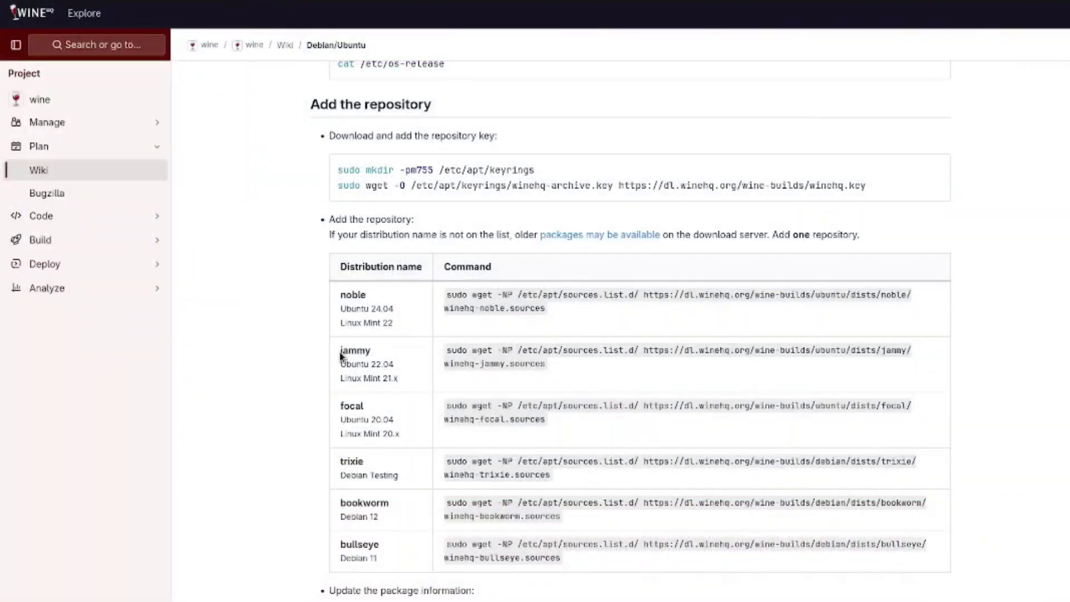
Highlight the jammy row's repository command, then the noble row's command.
{"action": "left_click_drag", "start_coordinate": [341, 352], "coordinate": [562, 377]}
{"action": "left_click", "coordinate": [589, 372]}
{"action": "left_click_drag", "start_coordinate": [341, 294], "coordinate": [548, 308]}
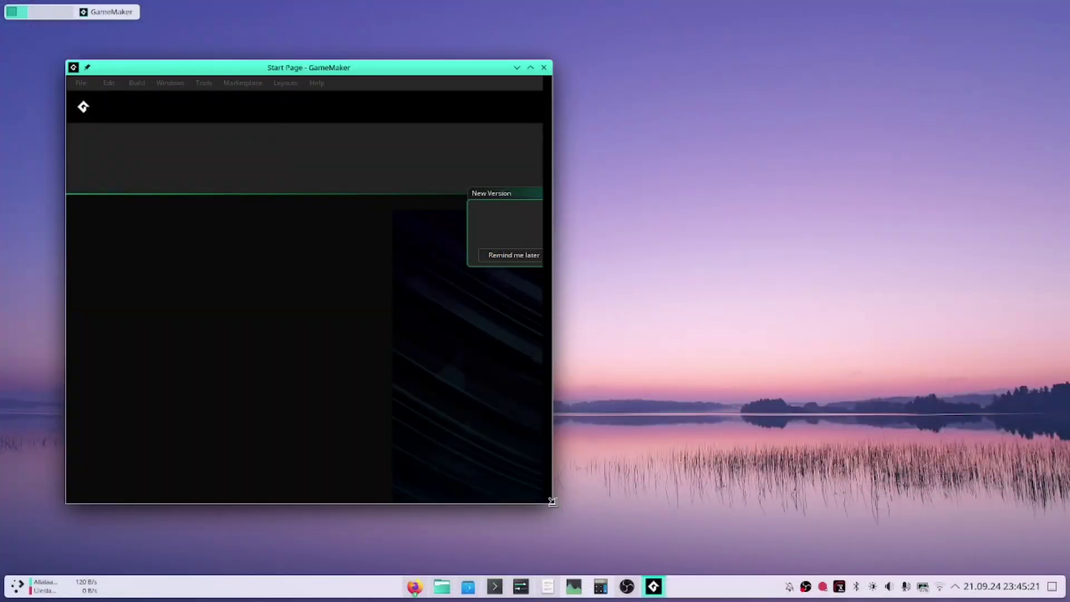
Drag the GameMaker Start Page window larger and wider to expose its black redraw.
{"action": "mouse_move", "coordinate": [552, 500]}
{"action": "left_mouse_down"}
{"action": "mouse_move", "coordinate": [590, 470]}
{"action": "mouse_move", "coordinate": [743, 475]}
{"action": "left_mouse_up"}
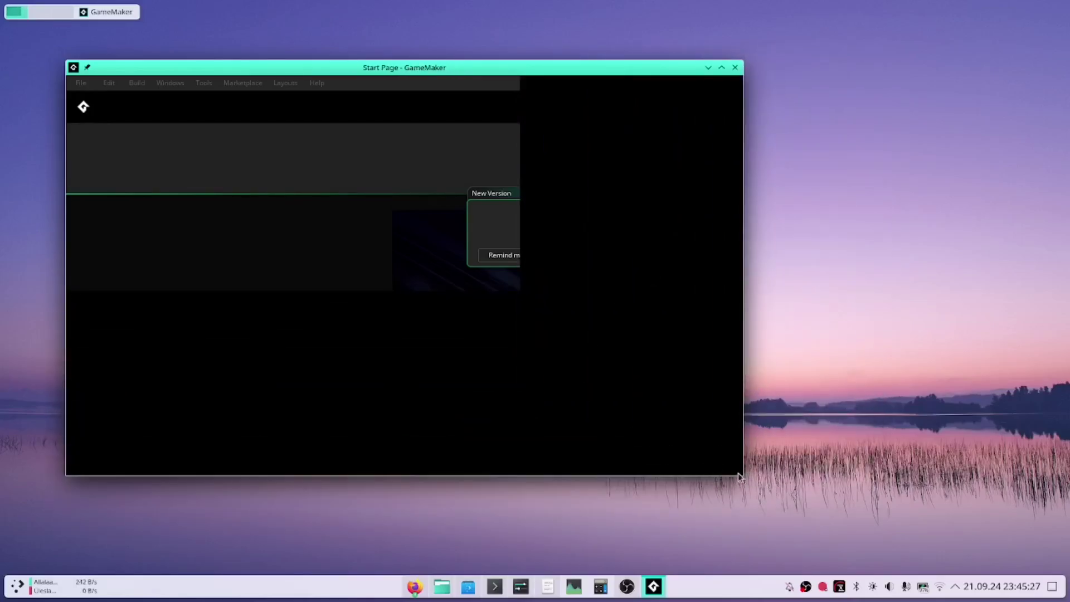
{"action": "mouse_move", "coordinate": [742, 472]}
{"action": "left_mouse_down"}
{"action": "mouse_move", "coordinate": [840, 483]}
{"action": "mouse_move", "coordinate": [944, 527]}
{"action": "left_mouse_up"}
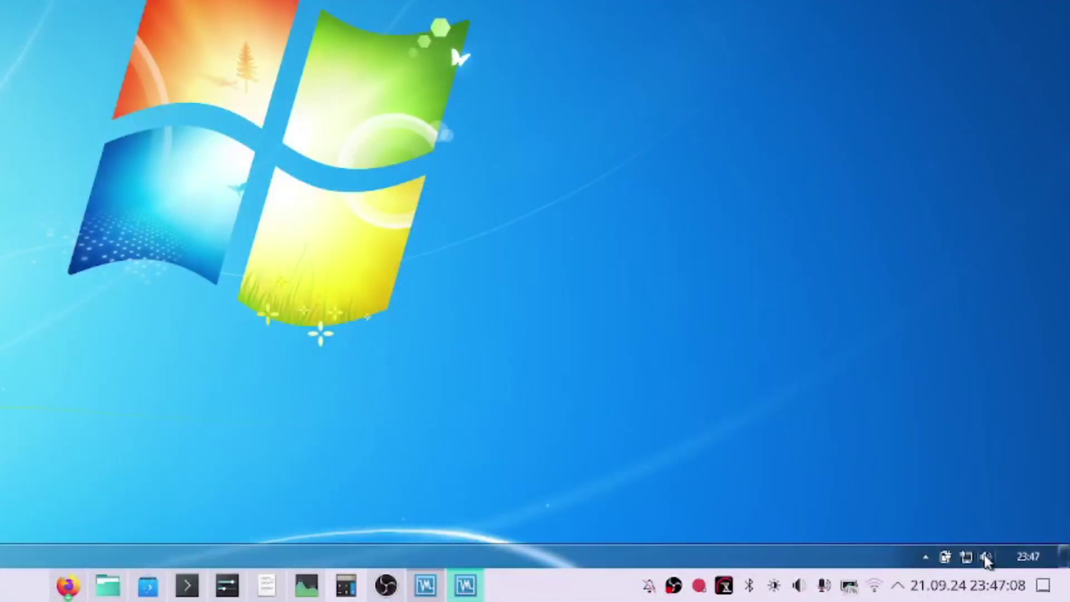
Open the Windows 7 guest's tray volume control and drag the slider to 58.
{"action": "left_click", "coordinate": [985, 557]}
{"action": "mouse_move", "coordinate": [984, 401]}
{"action": "left_mouse_down"}
{"action": "mouse_move", "coordinate": [985, 435]}
{"action": "mouse_move", "coordinate": [987, 390]}
{"action": "mouse_move", "coordinate": [990, 420]}
{"action": "left_mouse_up"}
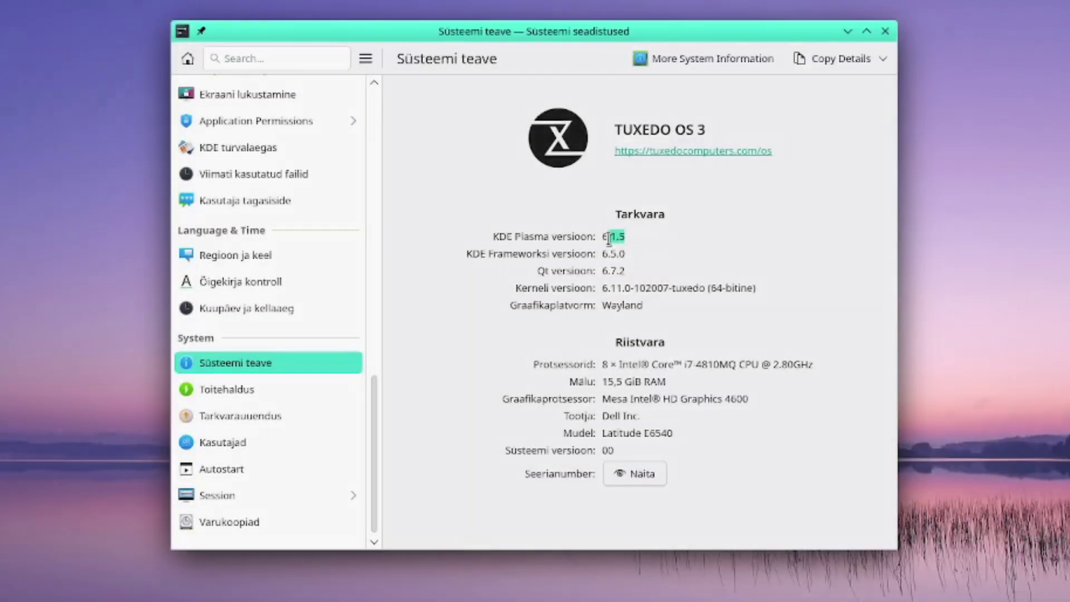
Highlight the KDE Plasma version number in System Settings.
{"action": "left_click_drag", "start_coordinate": [608, 240], "coordinate": [601, 238]}
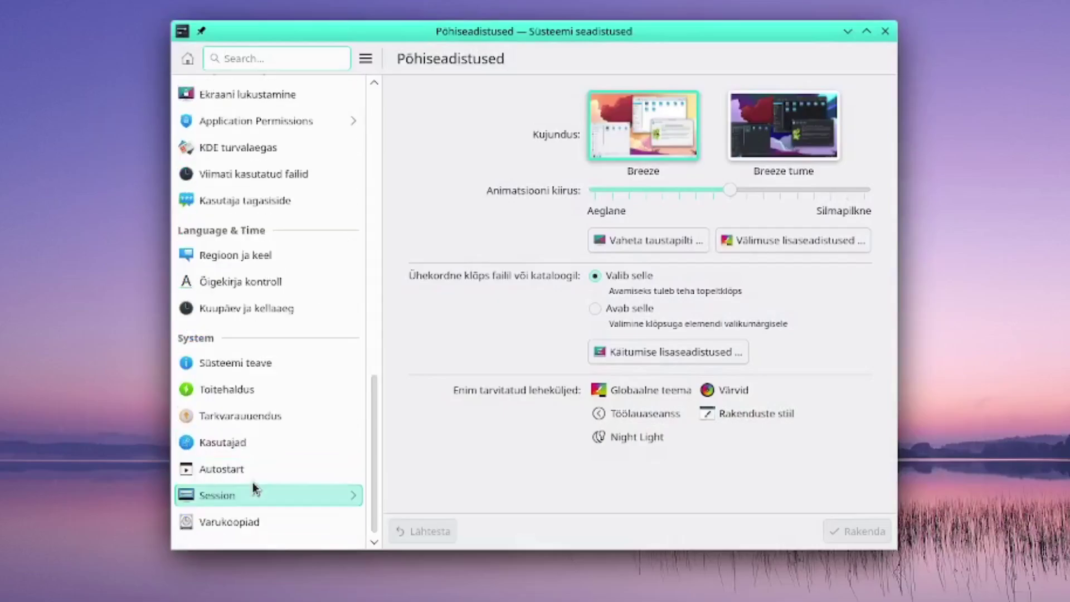
Check the Desktop Session options, then set system updates to apply after rebooting.
{"action": "left_click", "coordinate": [253, 494]}
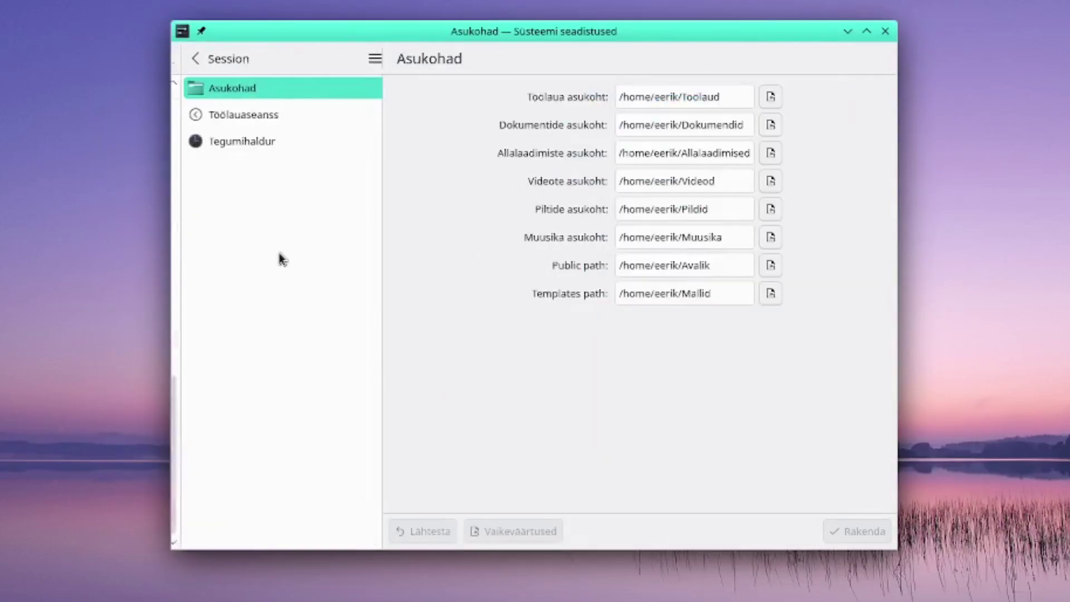
{"action": "left_click", "coordinate": [262, 118]}
{"action": "left_click", "coordinate": [267, 86]}
{"action": "left_click", "coordinate": [269, 115]}
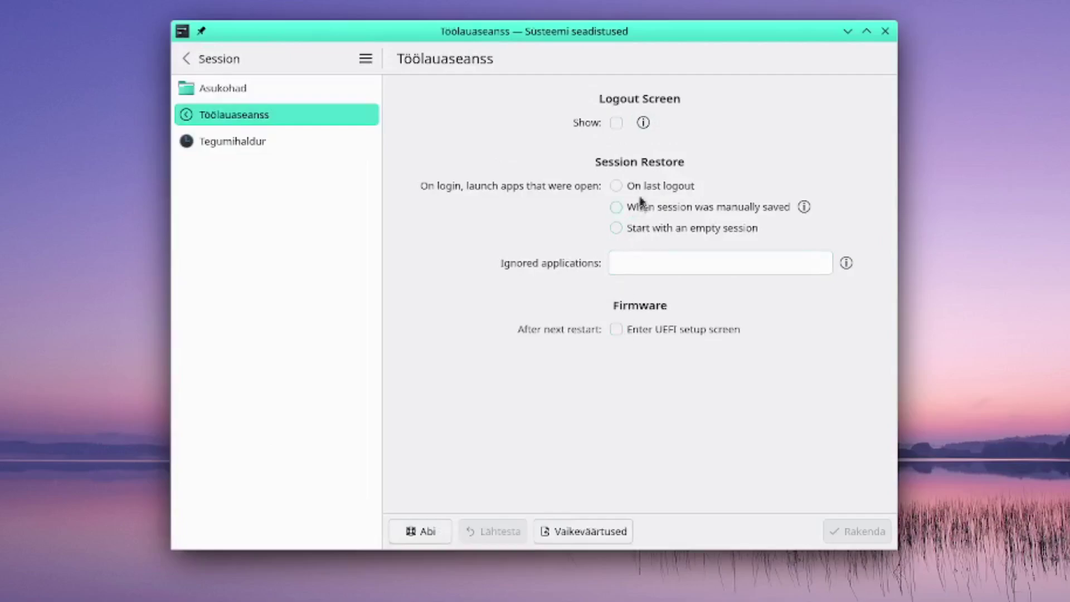
{"action": "left_click", "coordinate": [275, 62]}
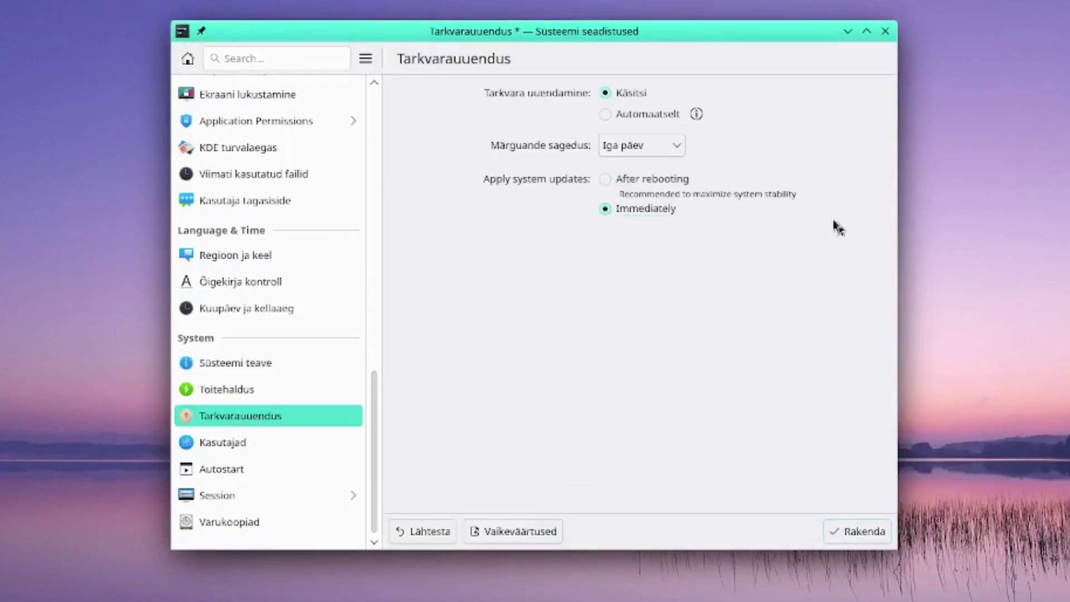
{"action": "left_click", "coordinate": [607, 179]}
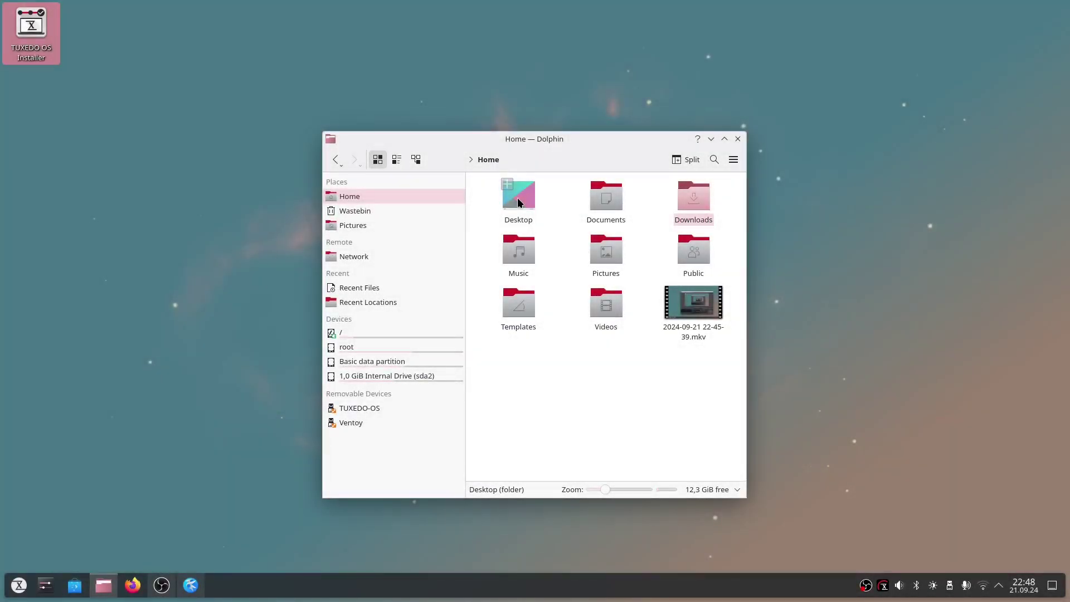
Select the Desktop and Downloads folders, close Dolphin, then go to Colours & Themes.
{"action": "left_click", "coordinate": [518, 201]}
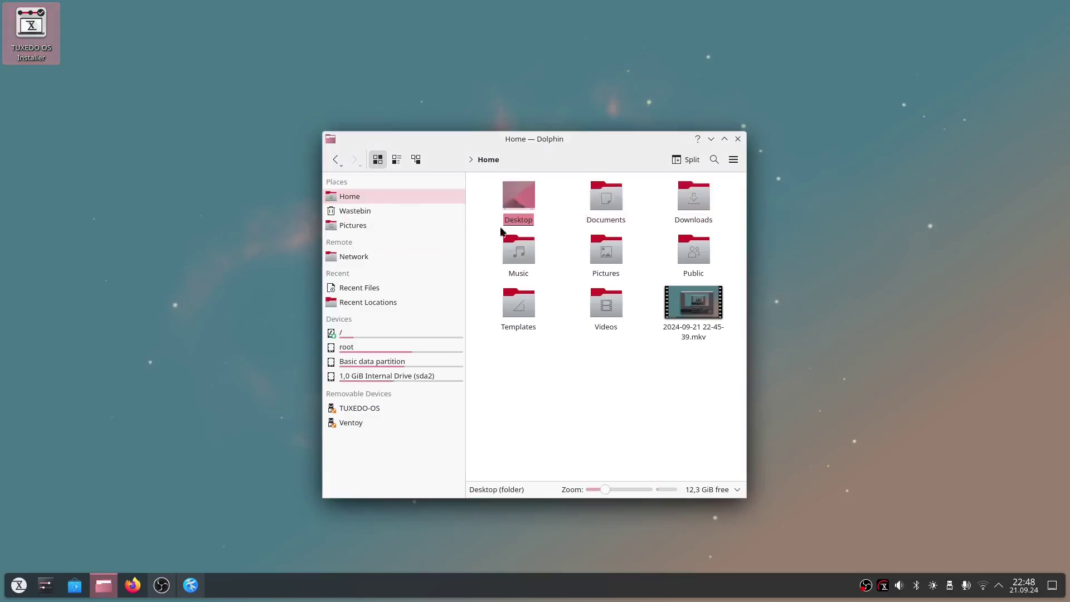
{"action": "left_click", "coordinate": [694, 201]}
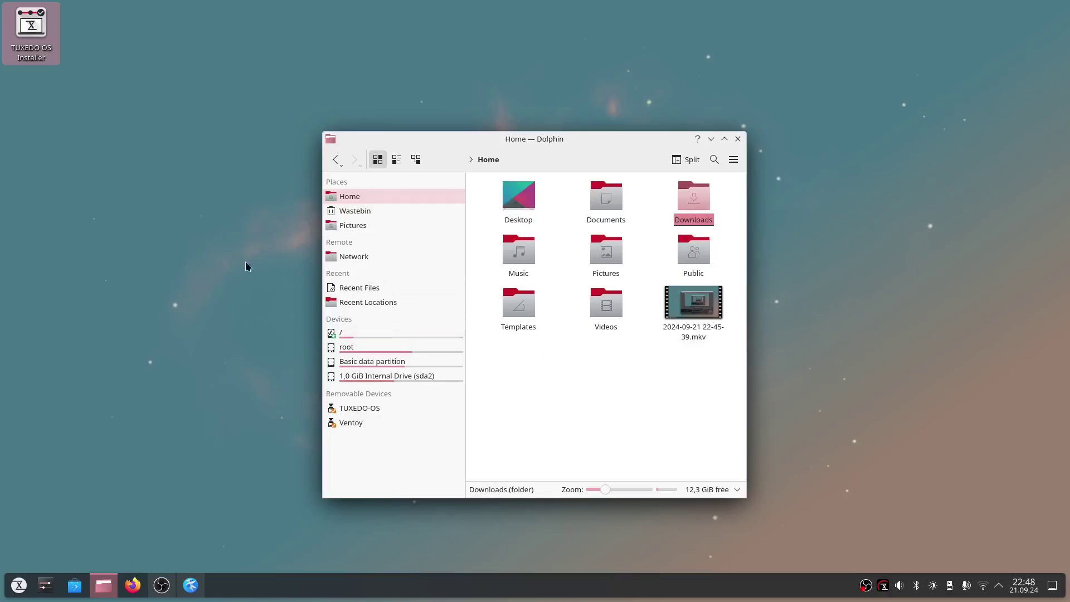
{"action": "left_click", "coordinate": [738, 140]}
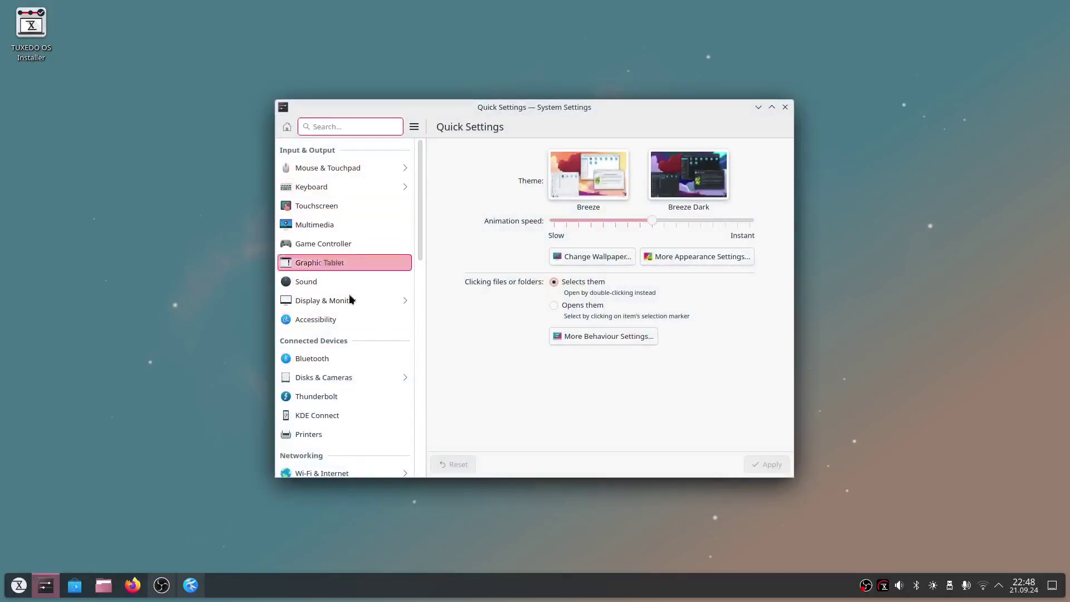
{"action": "scroll", "coordinate": [351, 293], "scroll_direction": "down", "scroll_amount": 5}
{"action": "left_click", "coordinate": [339, 351]}
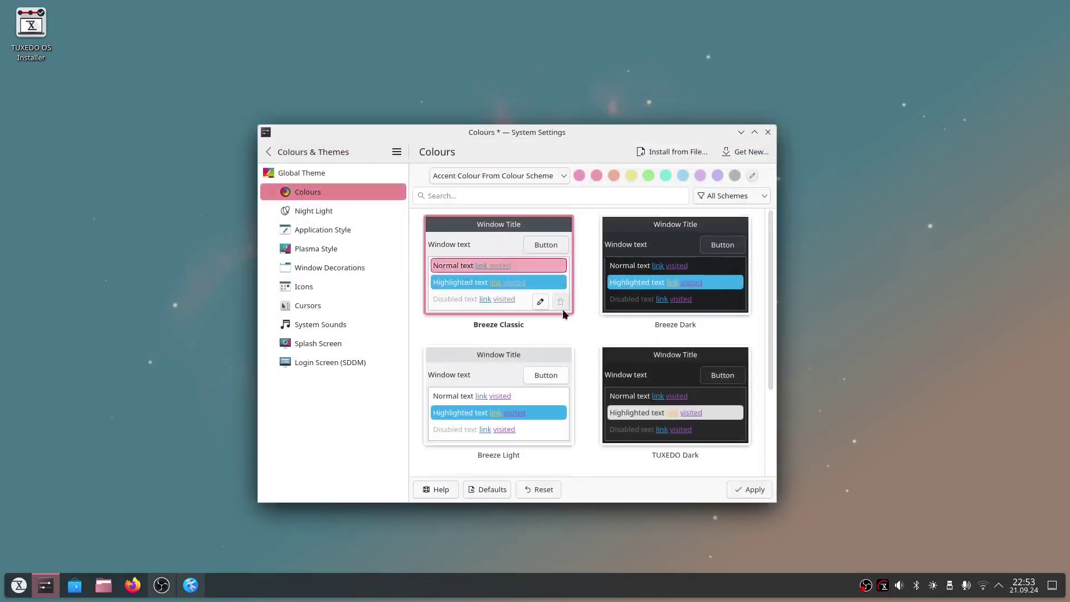
Browse the Night Light, Icons and Global Theme settings pages.
{"action": "left_click", "coordinate": [341, 212]}
{"action": "left_click", "coordinate": [341, 287]}
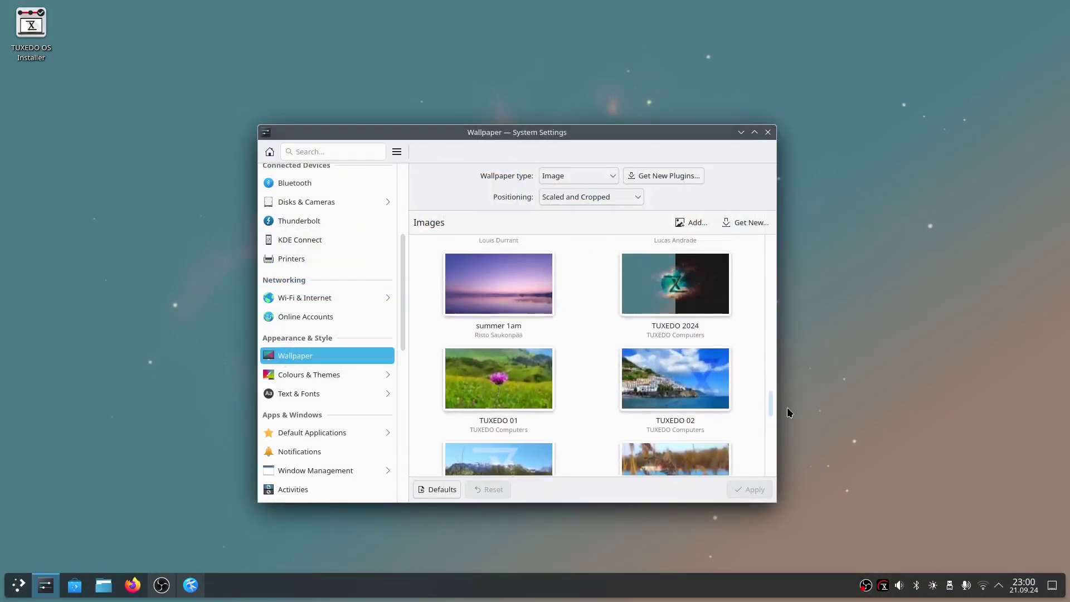
{"action": "scroll", "coordinate": [787, 407], "scroll_direction": "up", "scroll_amount": 3}
{"action": "scroll", "coordinate": [792, 390], "scroll_direction": "up", "scroll_amount": 3}
{"action": "scroll", "coordinate": [793, 382], "scroll_direction": "up", "scroll_amount": 2}
{"action": "scroll", "coordinate": [794, 378], "scroll_direction": "up", "scroll_amount": 2}
{"action": "scroll", "coordinate": [796, 373], "scroll_direction": "up", "scroll_amount": 2}
{"action": "scroll", "coordinate": [797, 370], "scroll_direction": "up", "scroll_amount": 2}
{"action": "scroll", "coordinate": [798, 367], "scroll_direction": "up", "scroll_amount": 2}
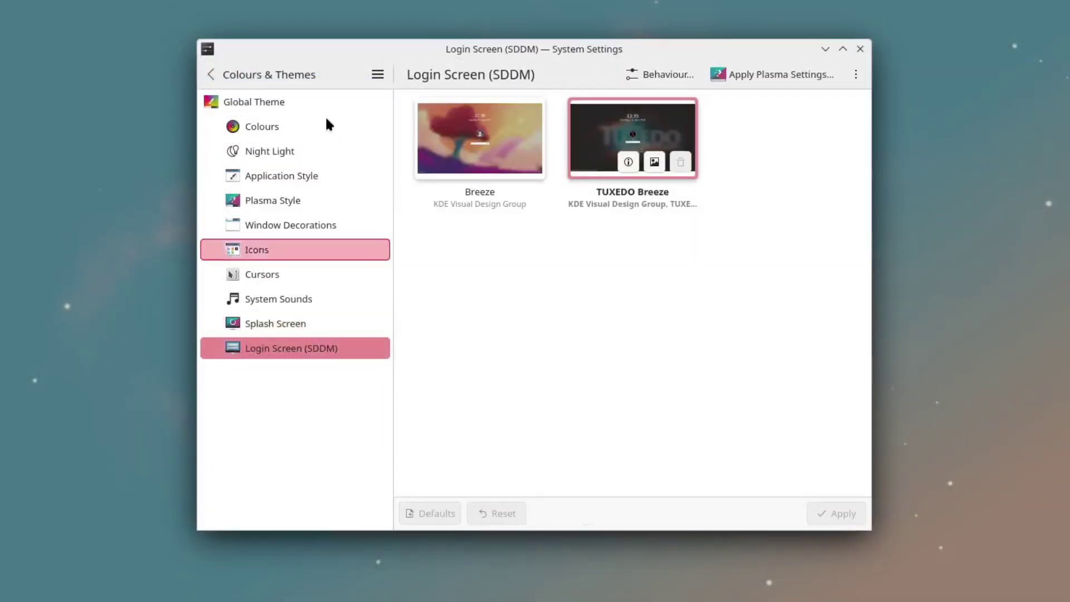
{"action": "left_click", "coordinate": [323, 111]}
{"action": "left_click", "coordinate": [320, 127]}
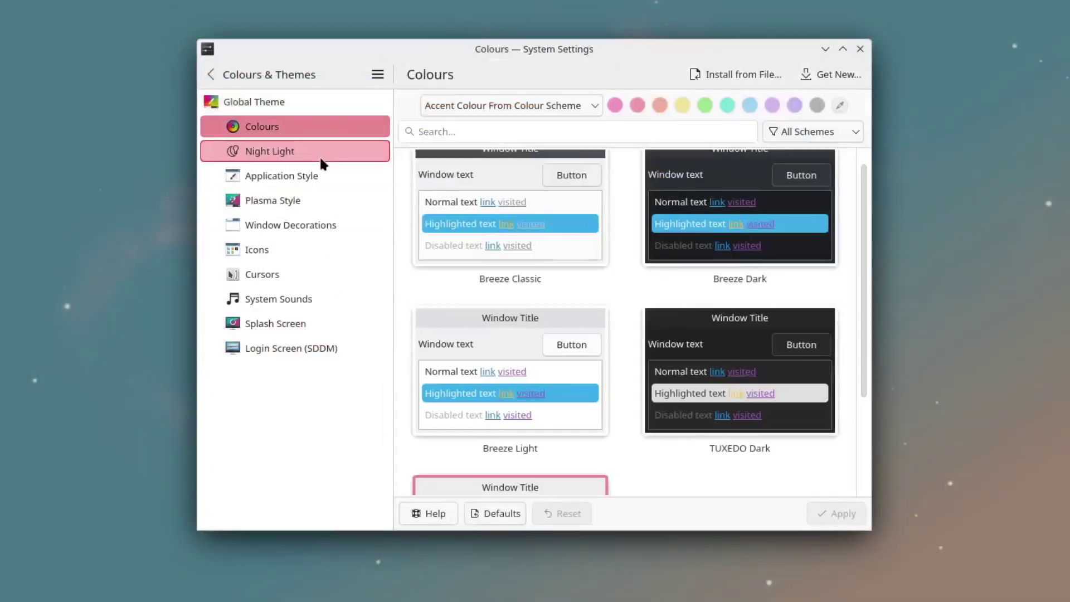
{"action": "left_click", "coordinate": [319, 156]}
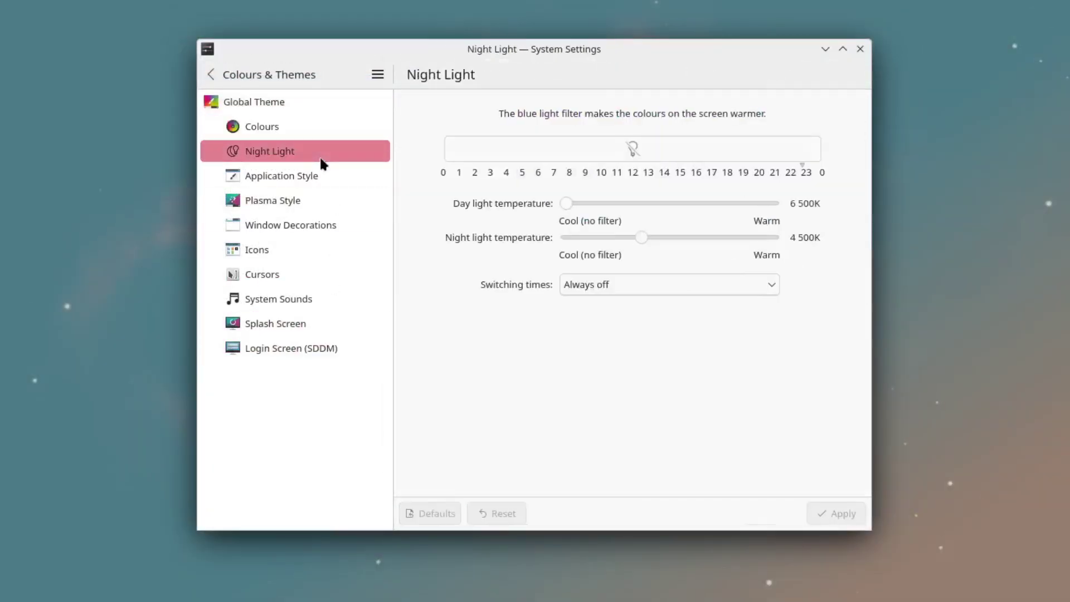
Preview the TUXEDO Dark colour scheme, then reset it.
{"action": "left_click", "coordinate": [320, 126]}
{"action": "left_click", "coordinate": [723, 333]}
{"action": "left_click", "coordinate": [569, 512]}
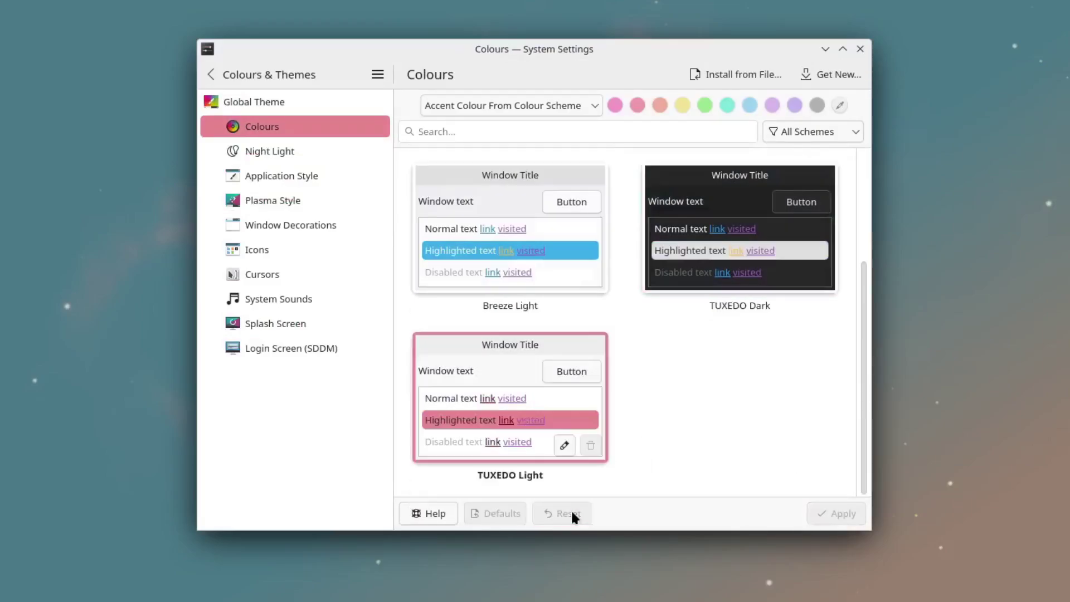
Bring up the Application Style page with Breeze, Fusion, MS Windows 9x and Oxygen.
{"action": "left_click", "coordinate": [211, 173]}
{"action": "left_click", "coordinate": [267, 151]}
{"action": "left_click", "coordinate": [272, 99]}
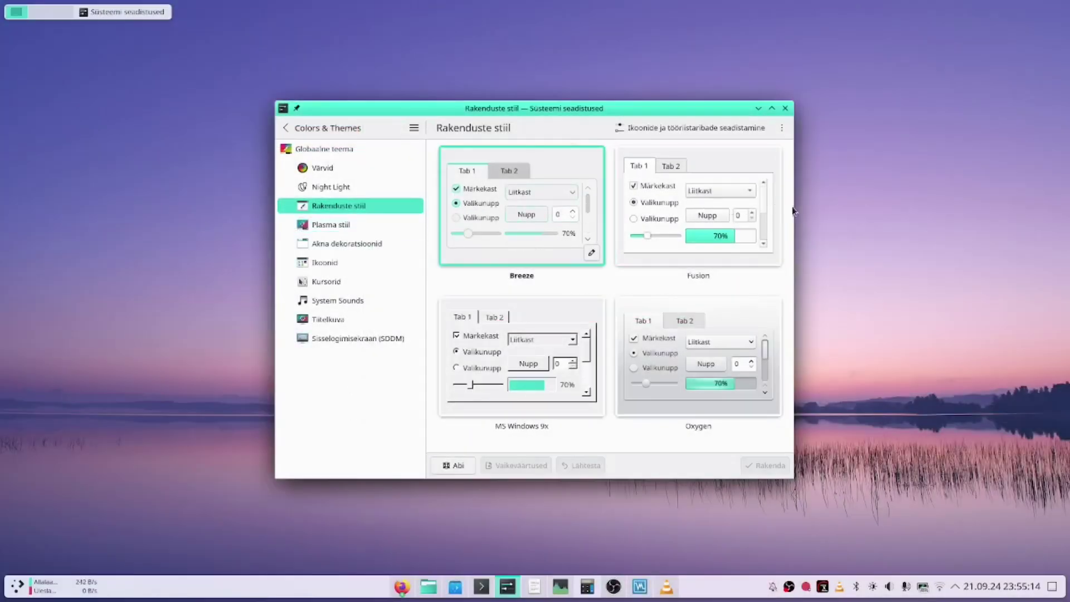
Bring VLC forward, choose Media > Open Disc, and check the battery status.
{"action": "right_click", "coordinate": [812, 208]}
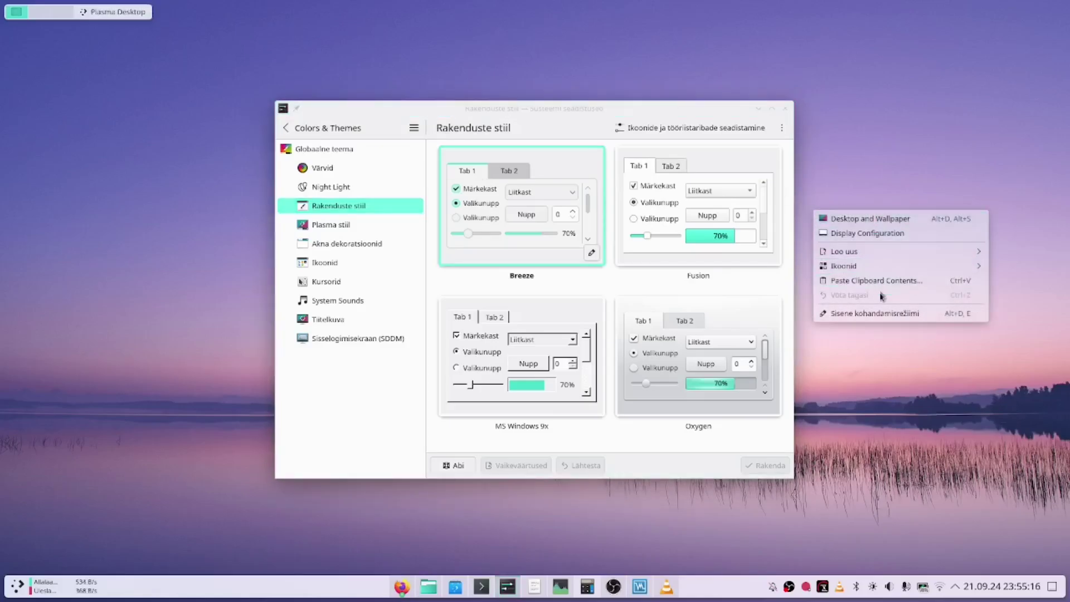
{"action": "left_click", "coordinate": [864, 174]}
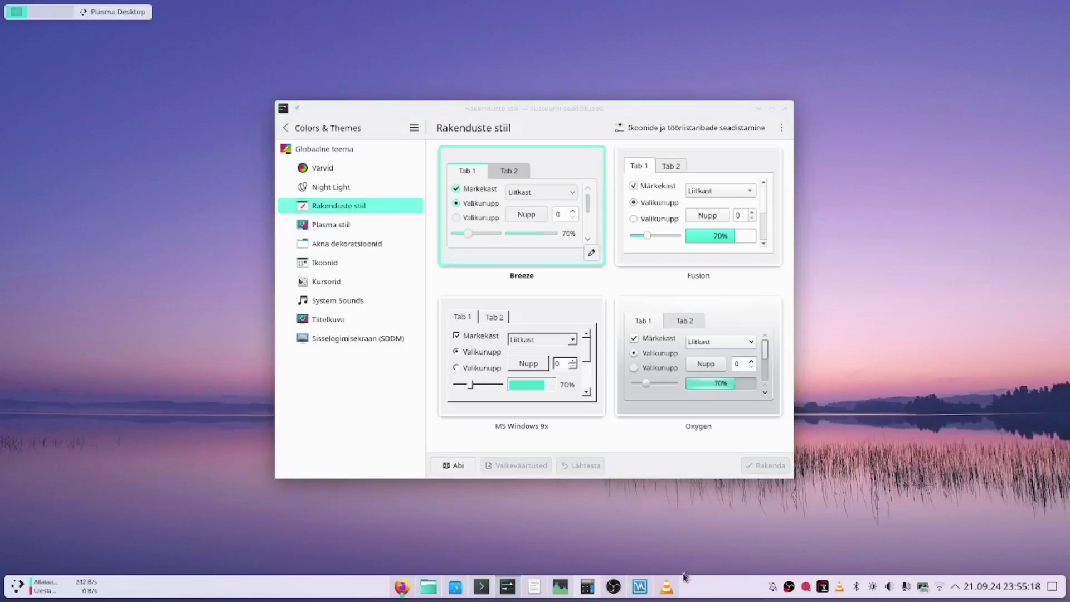
{"action": "left_click", "coordinate": [668, 587]}
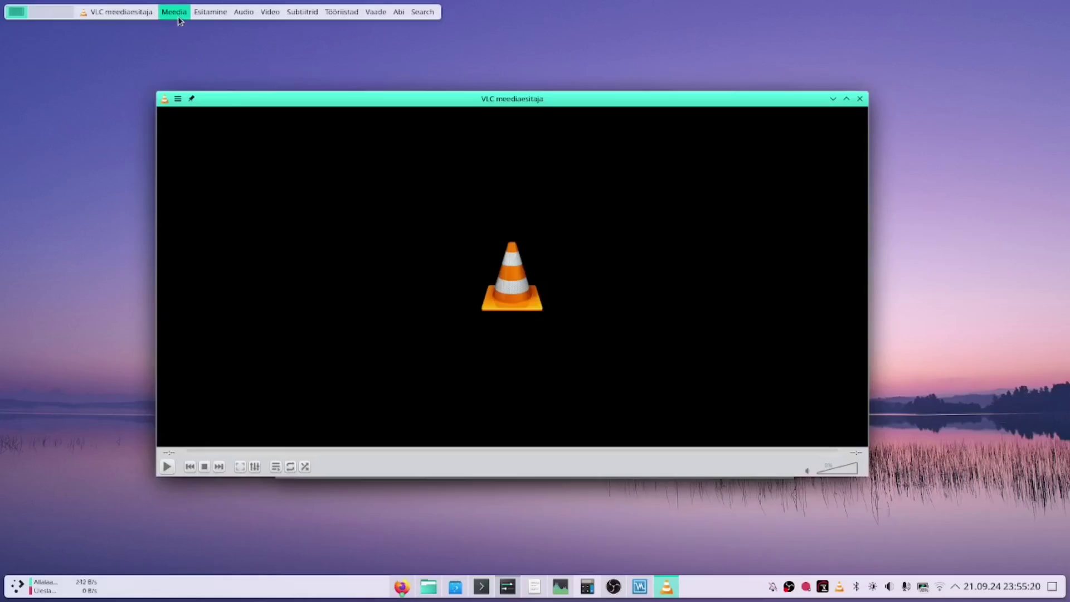
{"action": "left_click", "coordinate": [176, 13]}
{"action": "left_click", "coordinate": [209, 72]}
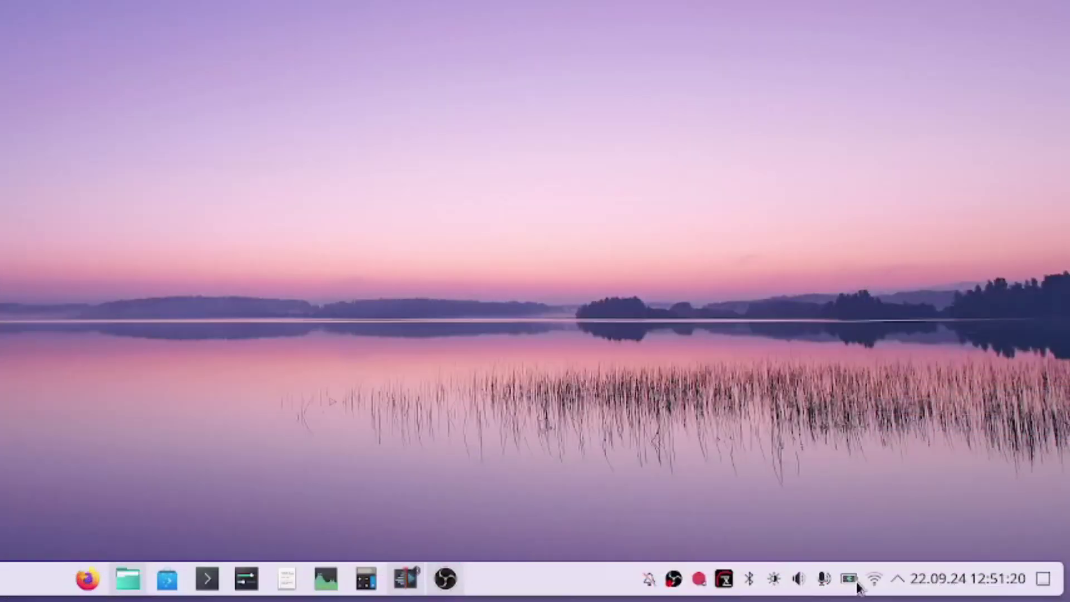
{"action": "left_click", "coordinate": [849, 579]}
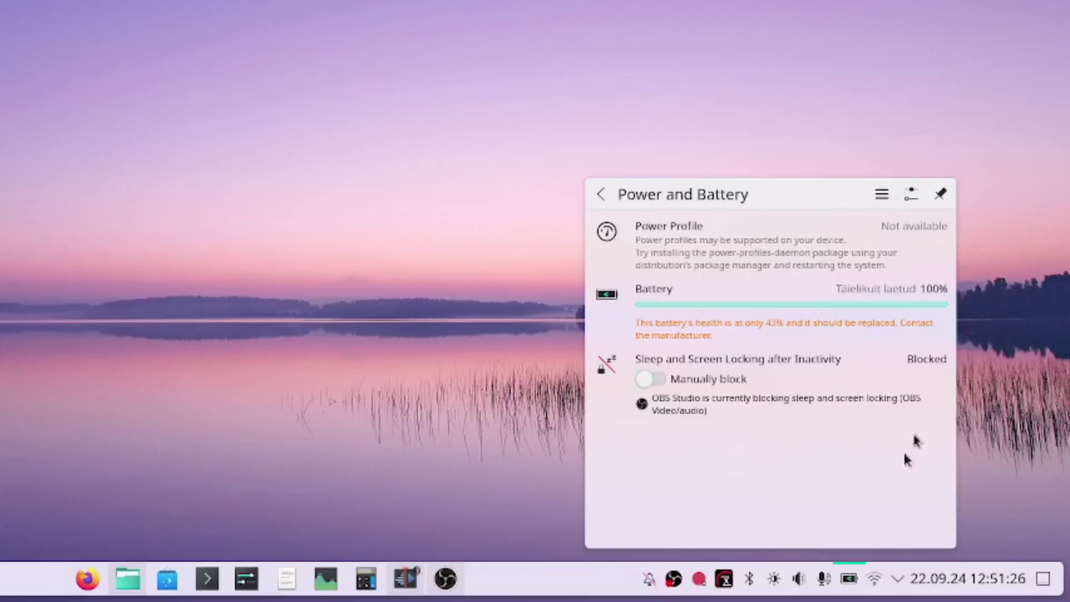
Dismiss the battery popup and launch TUXEDO Control Center from the tray menu.
{"action": "left_click", "coordinate": [849, 579]}
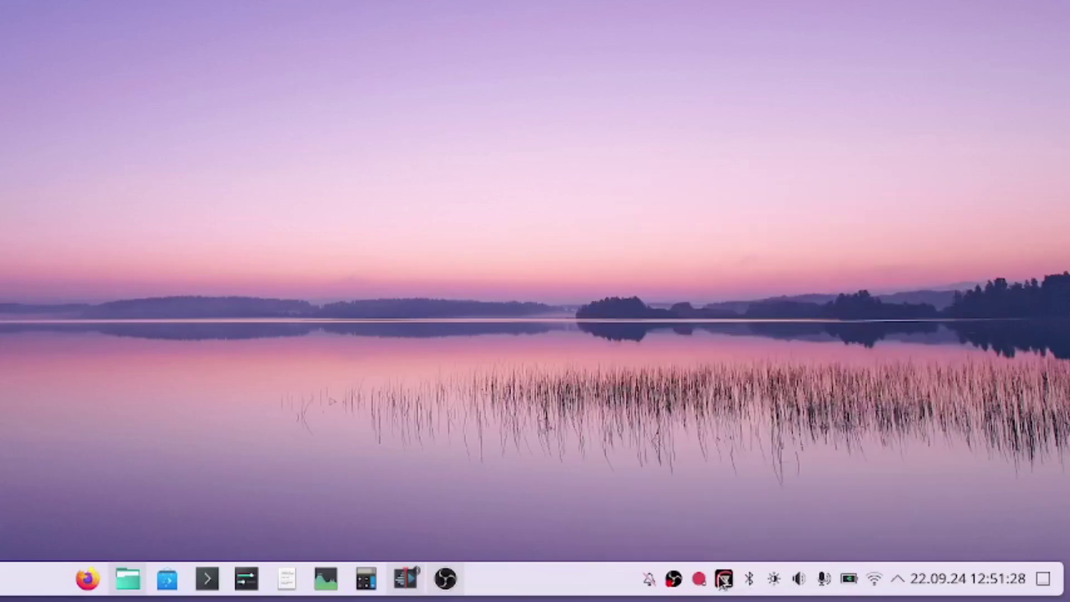
{"action": "right_click", "coordinate": [724, 579]}
{"action": "mouse_move", "coordinate": [786, 456]}
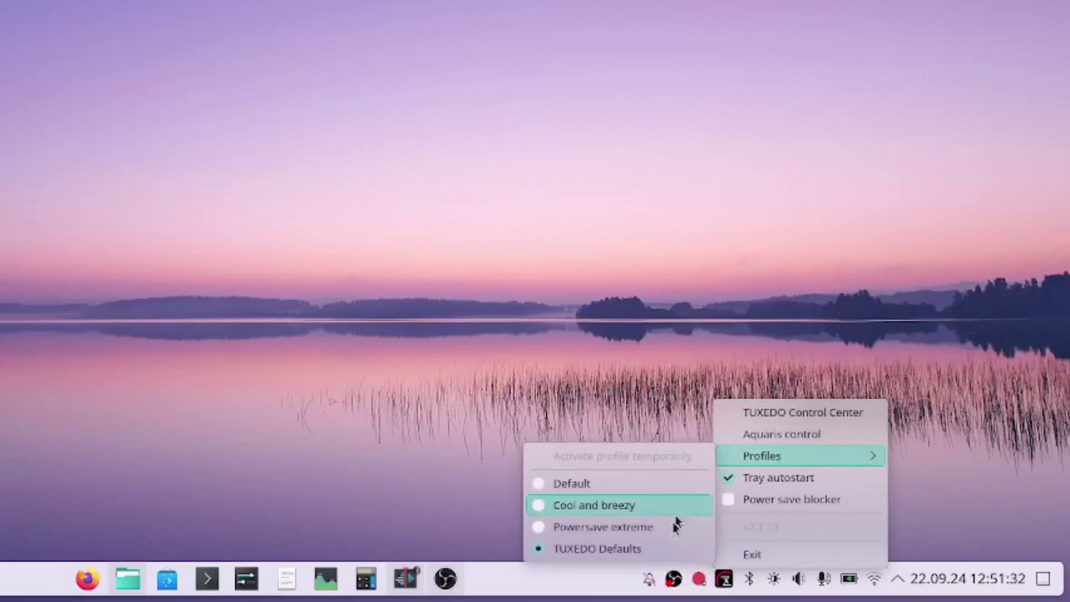
{"action": "left_click", "coordinate": [802, 412]}
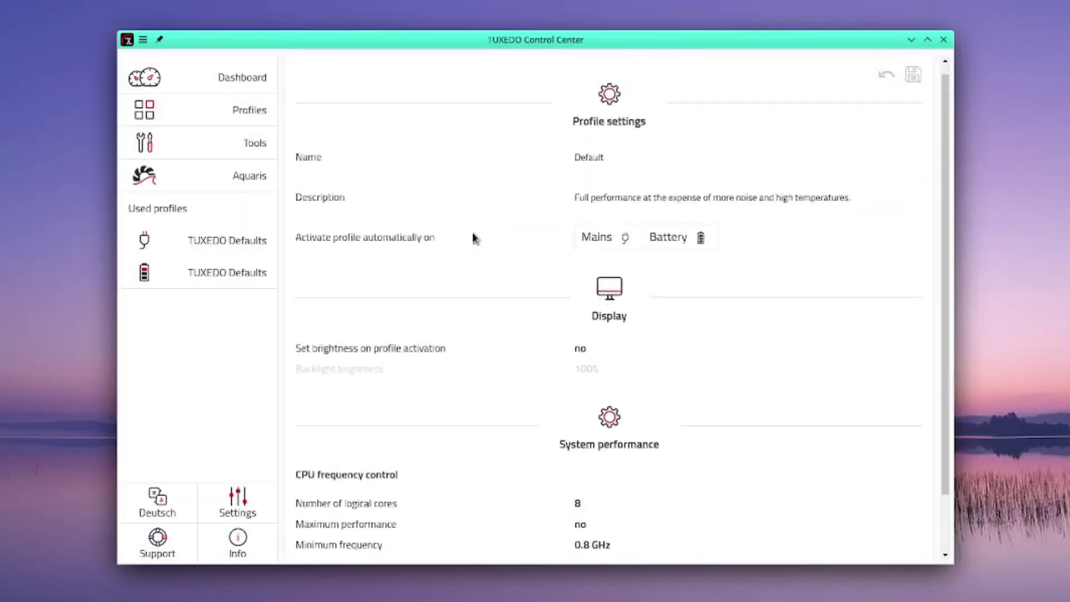
{"action": "left_click_drag", "start_coordinate": [944, 145], "coordinate": [982, 235]}
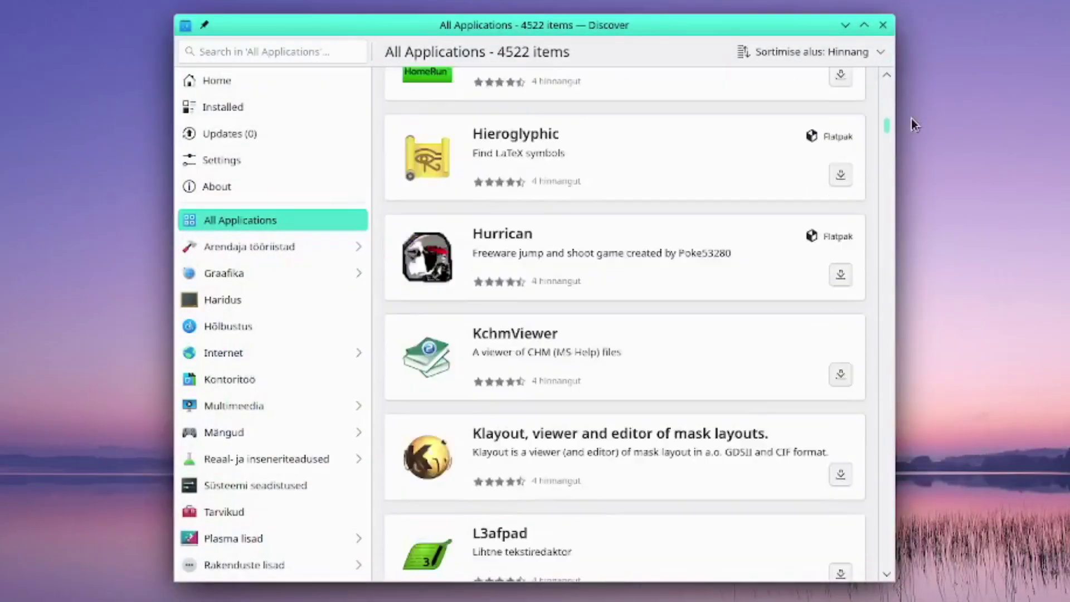
{"action": "scroll", "coordinate": [911, 117], "scroll_direction": "down", "scroll_amount": 10}
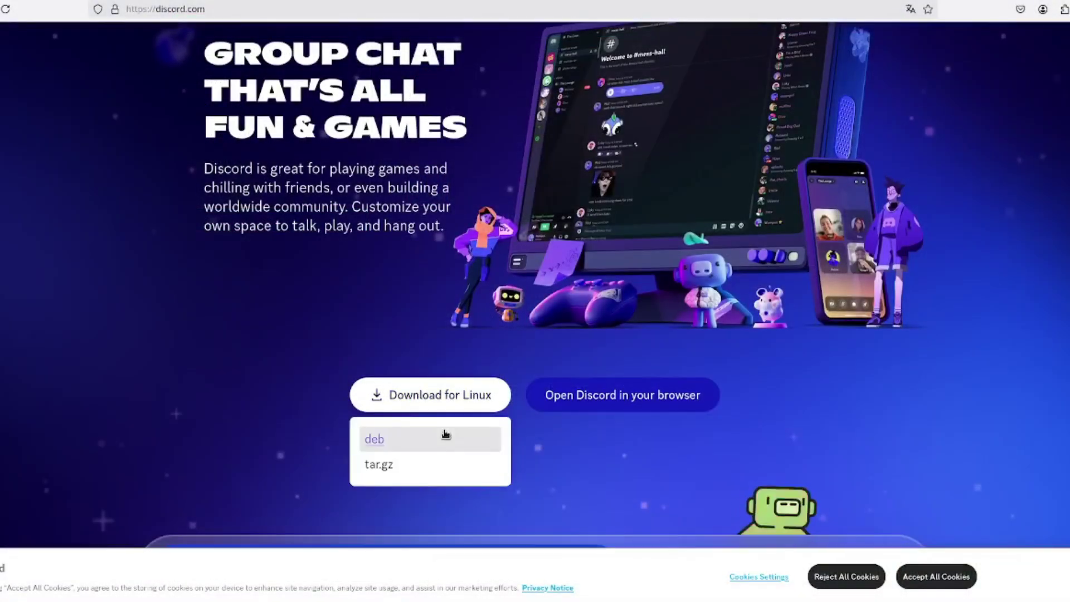
Choose the deb package under Discord's 'Download for Linux'.
{"action": "left_click", "coordinate": [445, 434]}
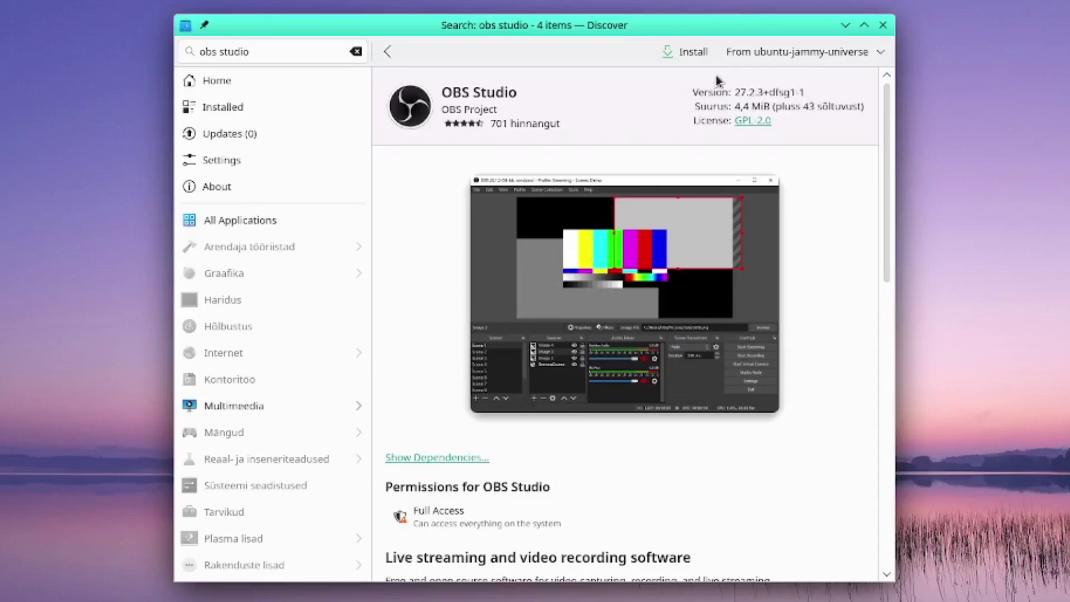
Change OBS Studio's source from ubuntu-jammy-universe to Flathub, showing version 30.2.3.
{"action": "left_click", "coordinate": [794, 59]}
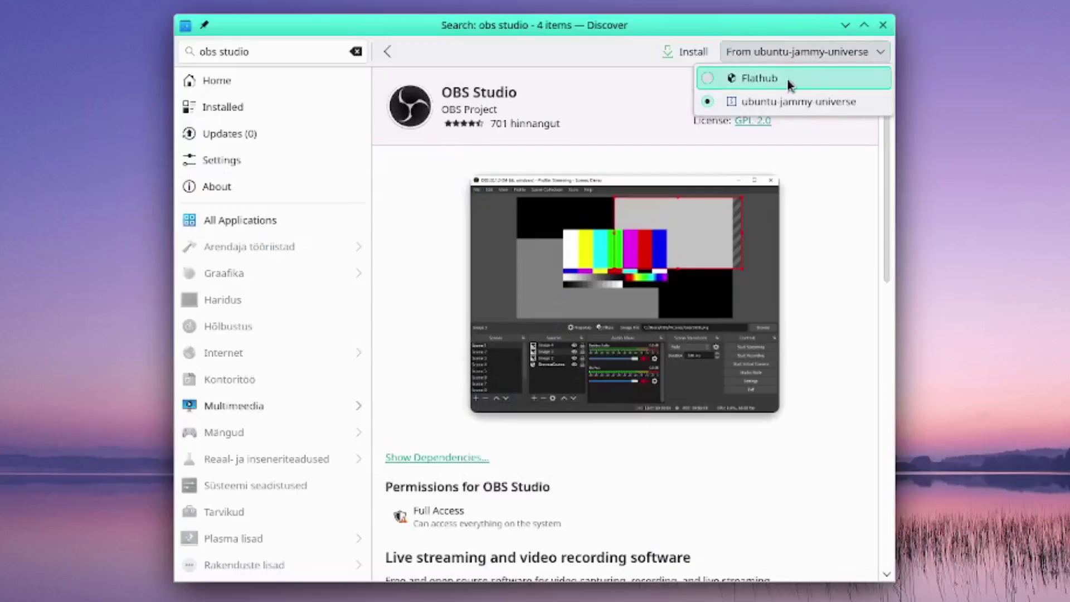
{"action": "left_click", "coordinate": [786, 78]}
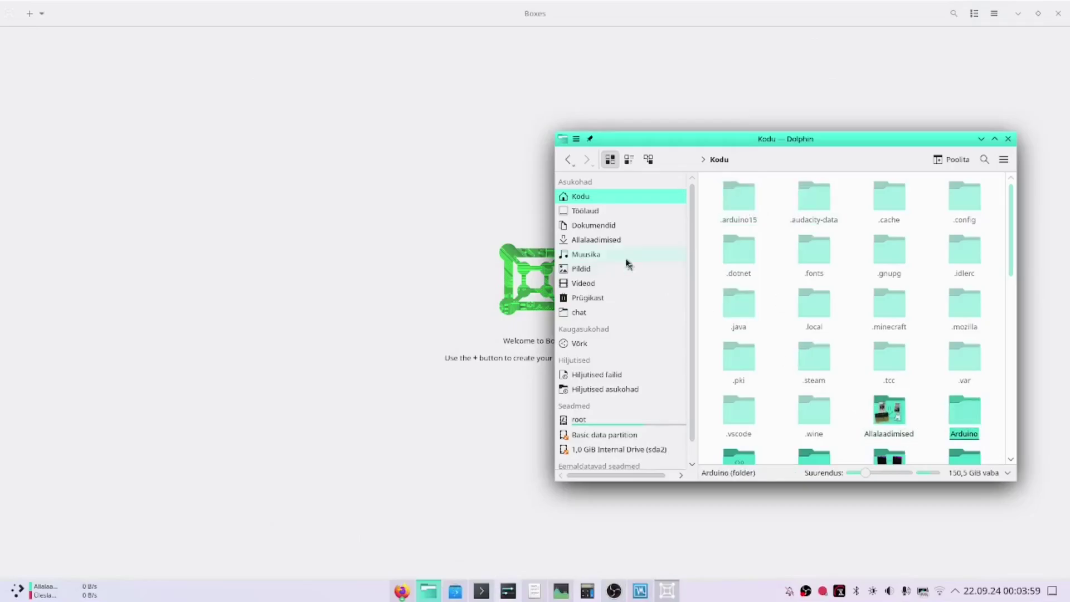
Minimize the Dolphin window to reveal the Boxes welcome screen.
{"action": "left_click", "coordinate": [979, 140]}
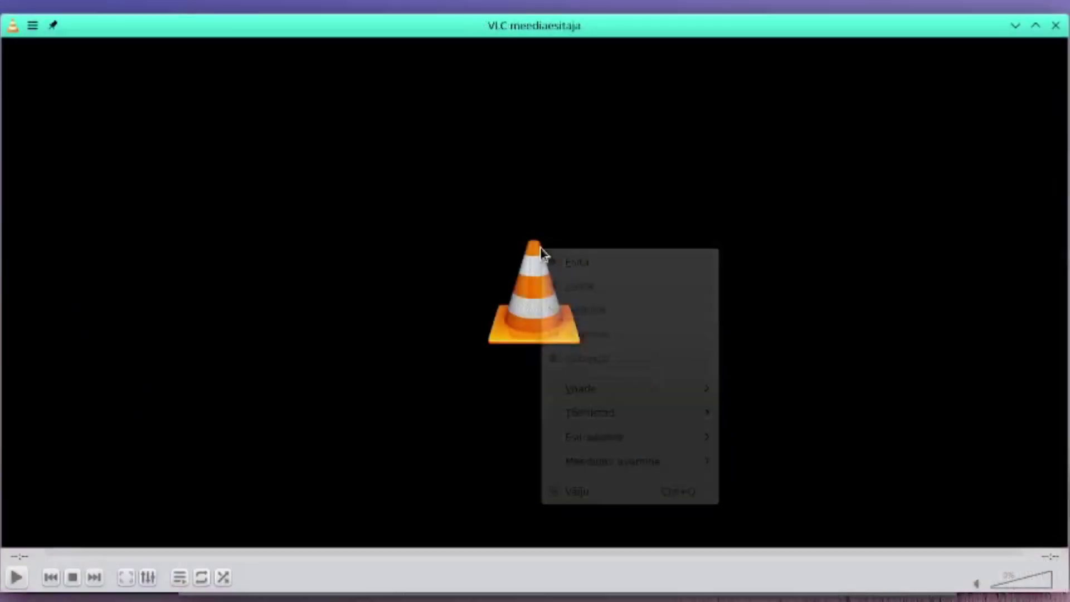
Bring up VLC's video-area context menu containing the Välju (Quit) option.
{"action": "right_click", "coordinate": [540, 246]}
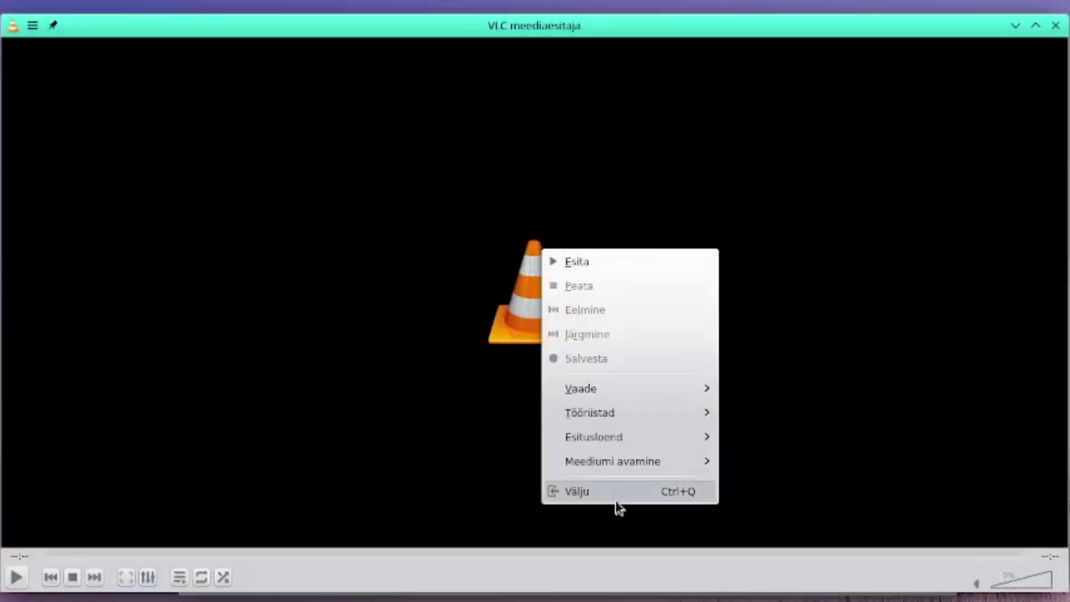